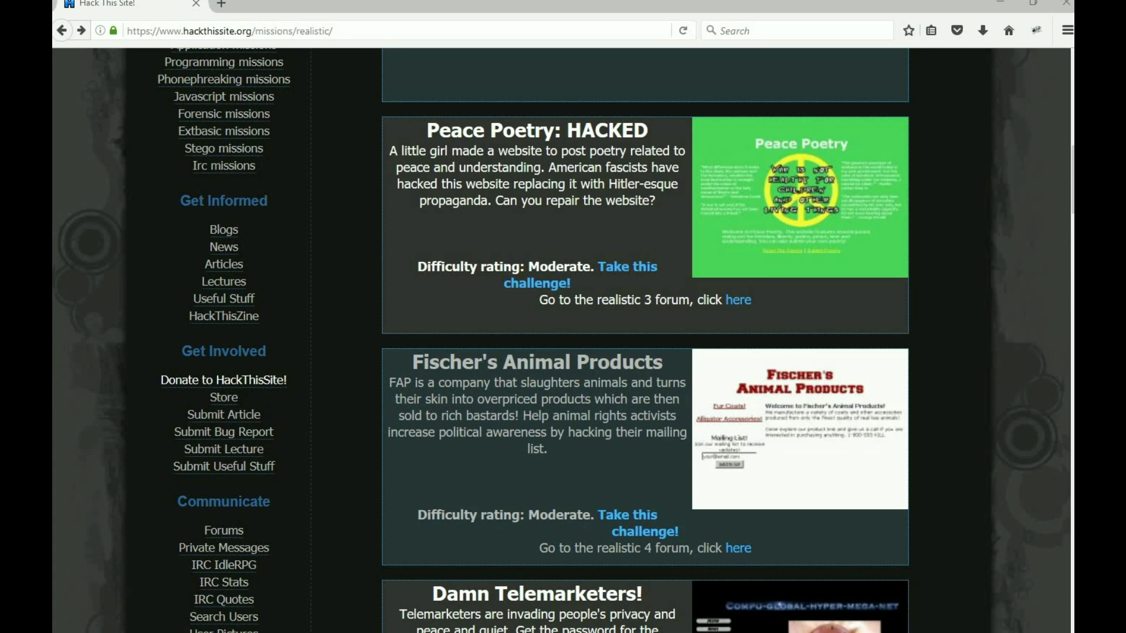
Scroll the Realistic missions list down to the Peace Poetry: HACKED mission
scroll(1072, 222, "up", 3)
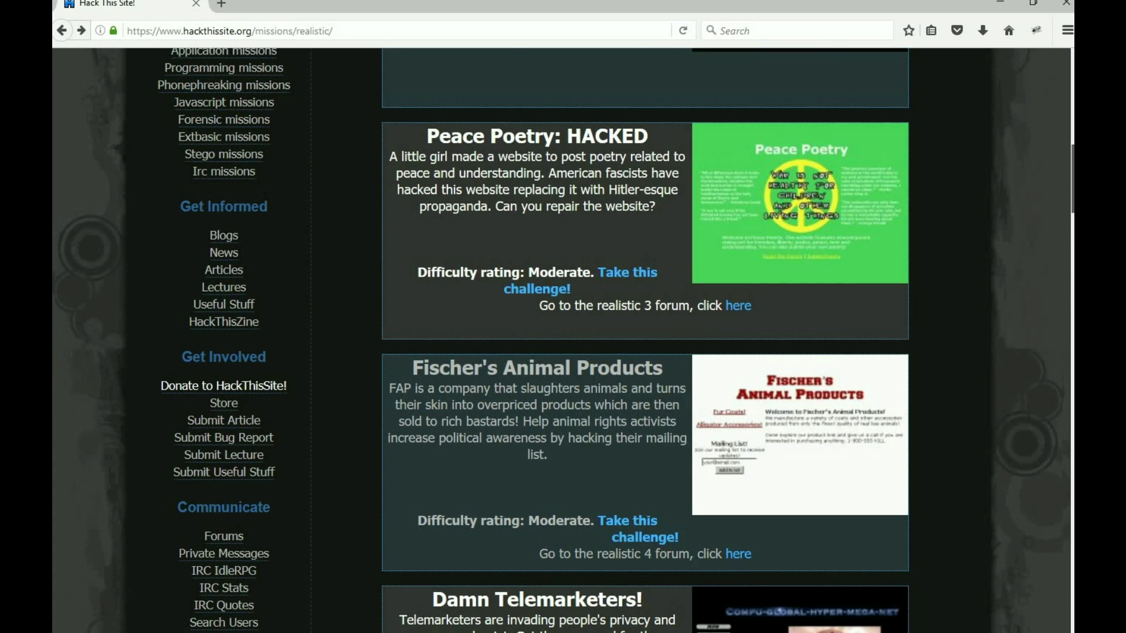
scroll(1072, 222, "up", 5)
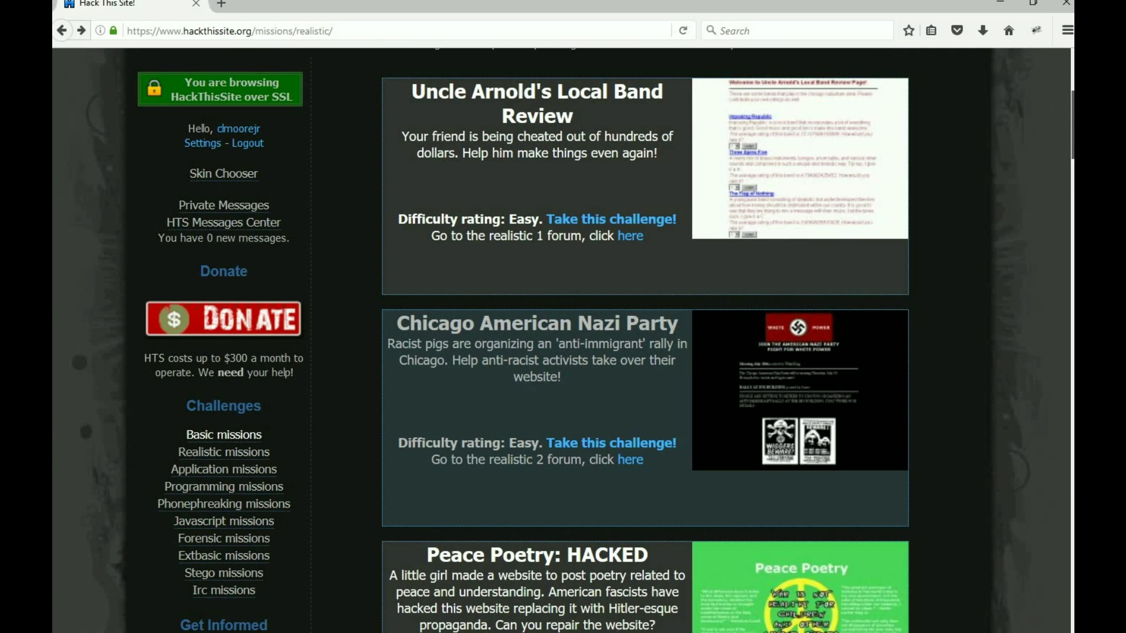
scroll(537, 341, "down", 2)
scroll(537, 340, "down", 3)
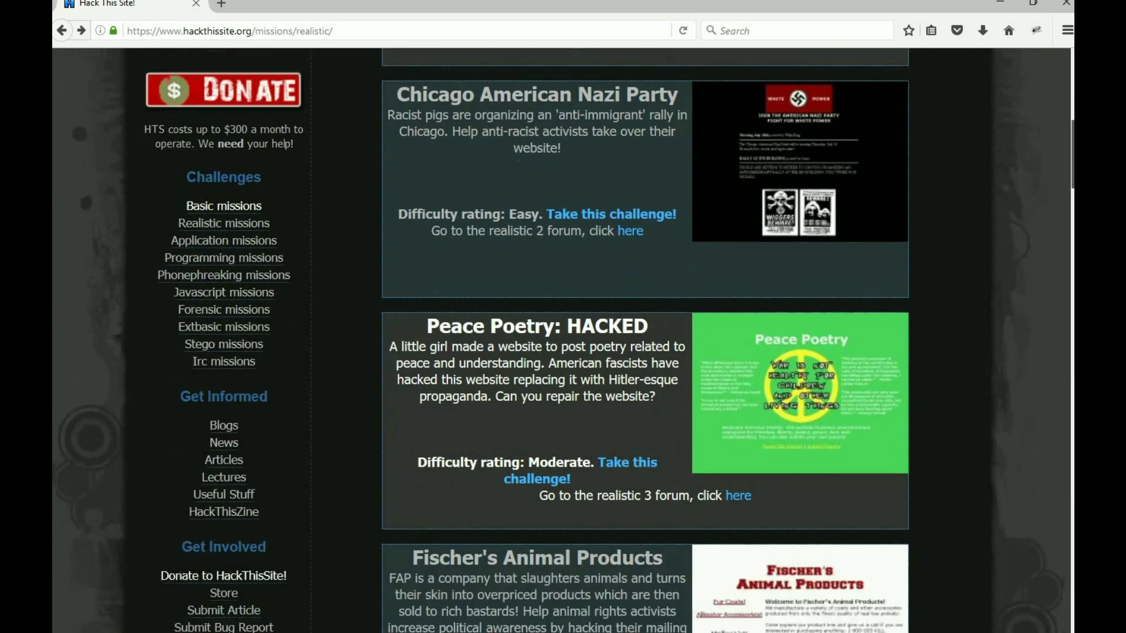
scroll(750, 110, "down", 2)
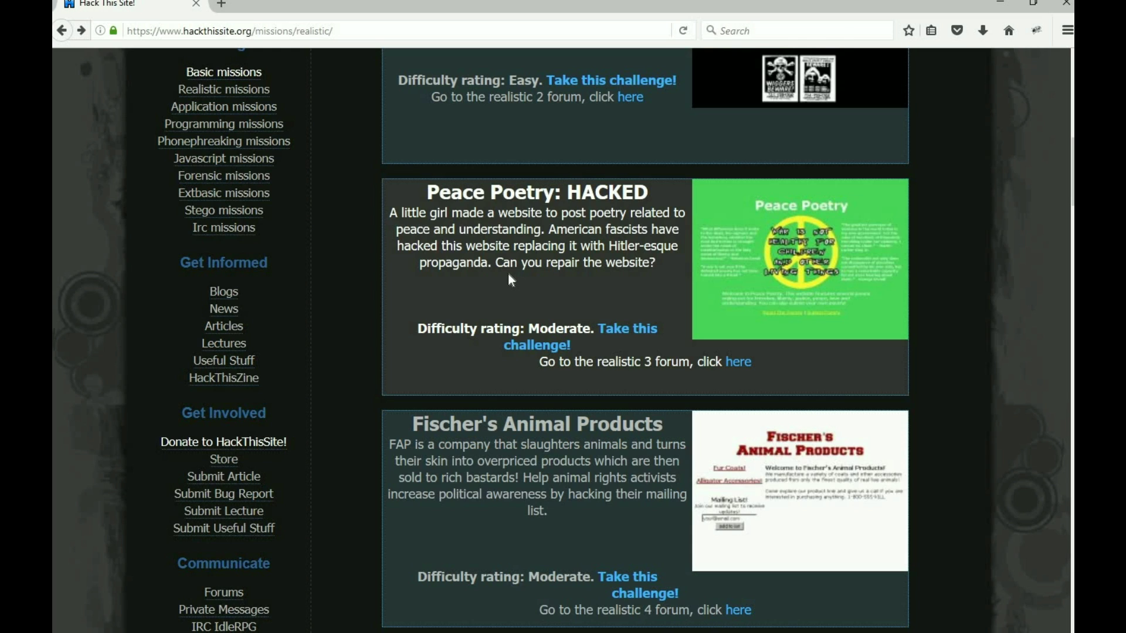
Start the Peace Poetry: HACKED challenge and scroll to PeacePoetry's message
left_click(625, 332)
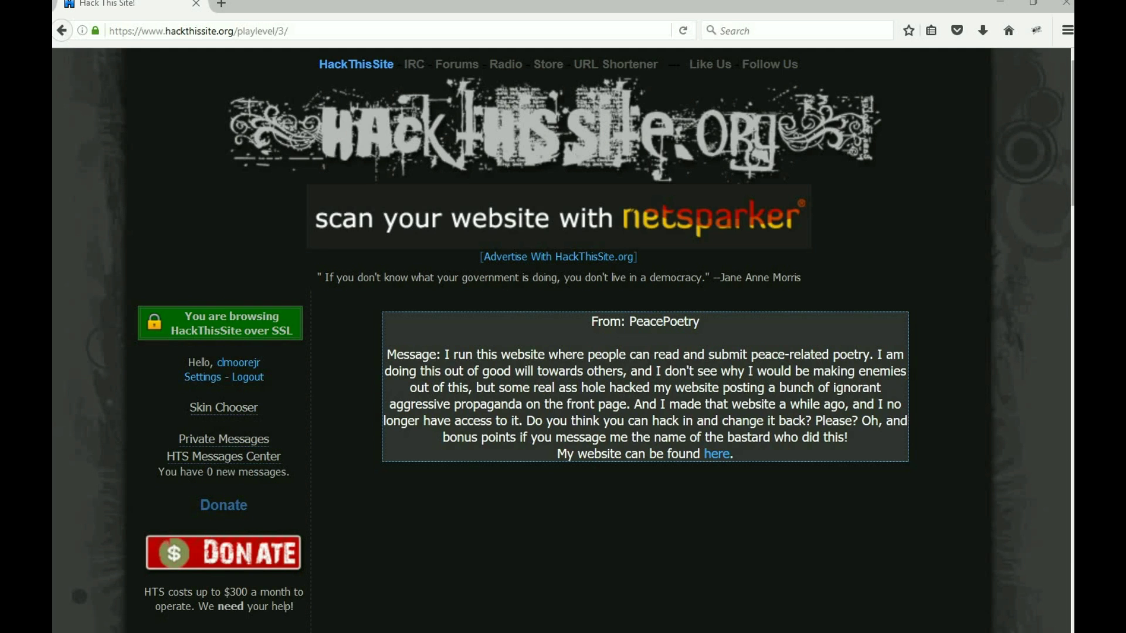
scroll(563, 340, "down", 3)
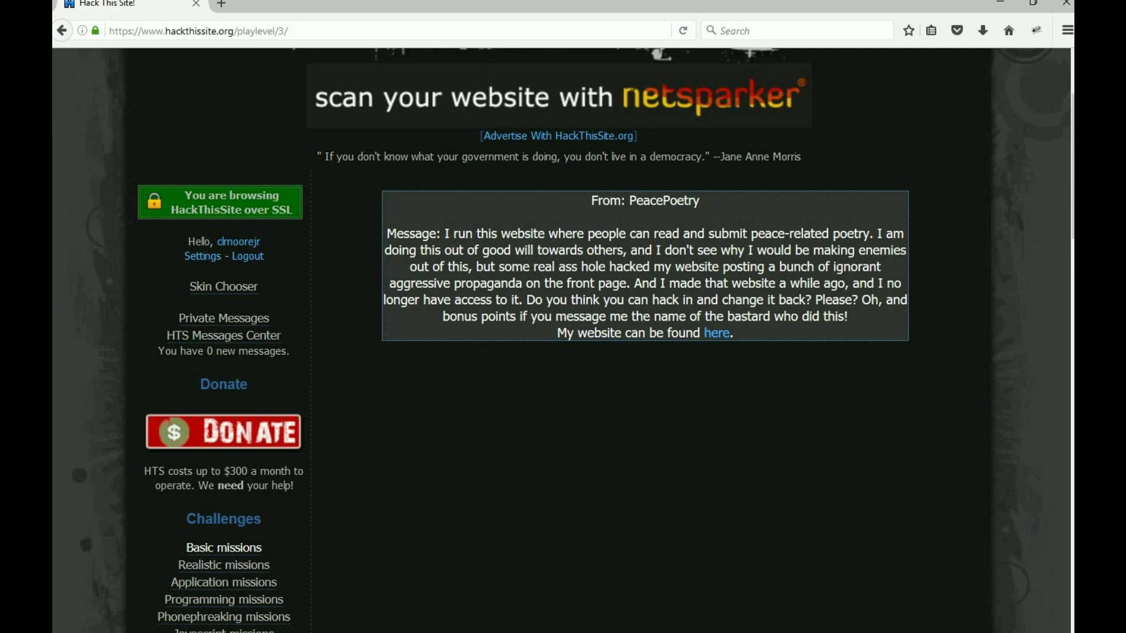
Follow the message's 'here' link to the defaced page and scroll through it
left_click(719, 335)
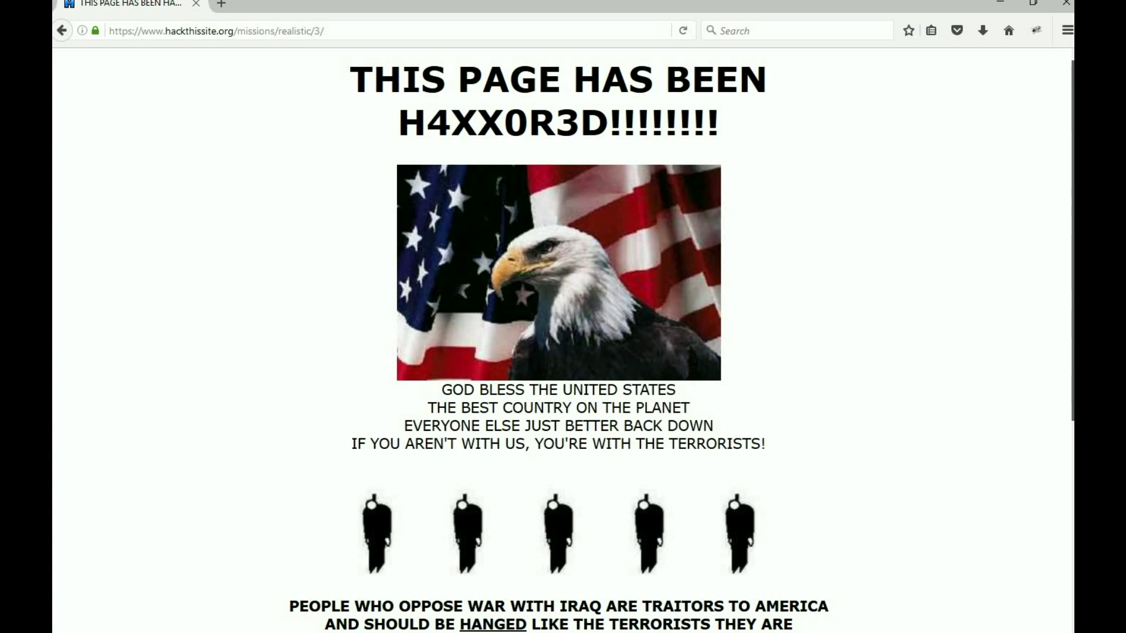
scroll(562, 340, "down", 2)
scroll(563, 341, "down", 3)
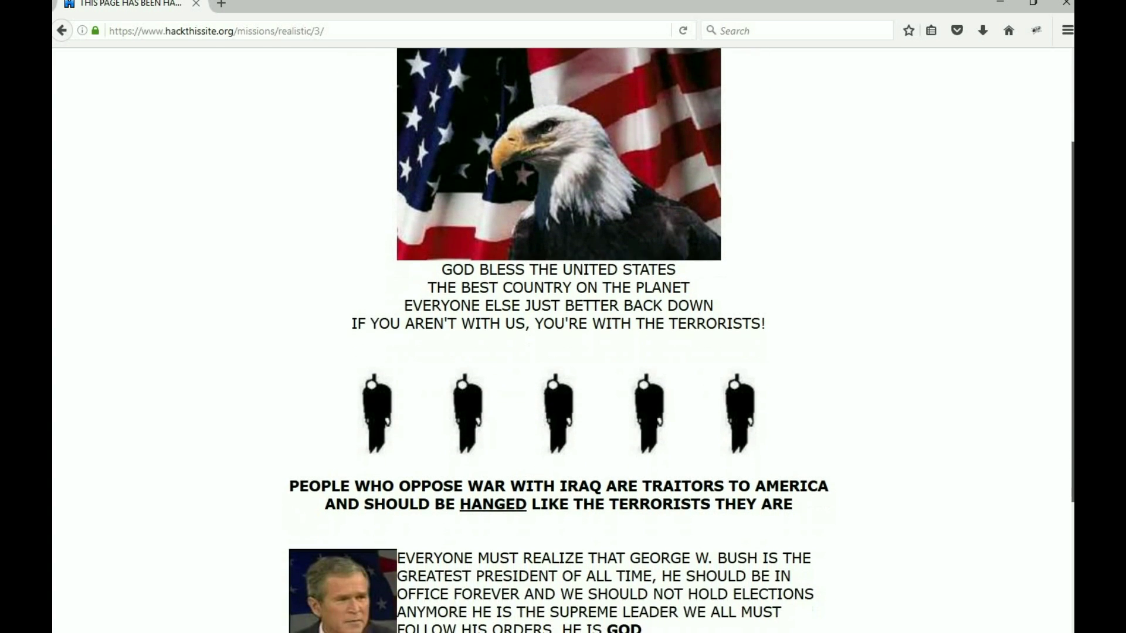
scroll(563, 341, "down", 5)
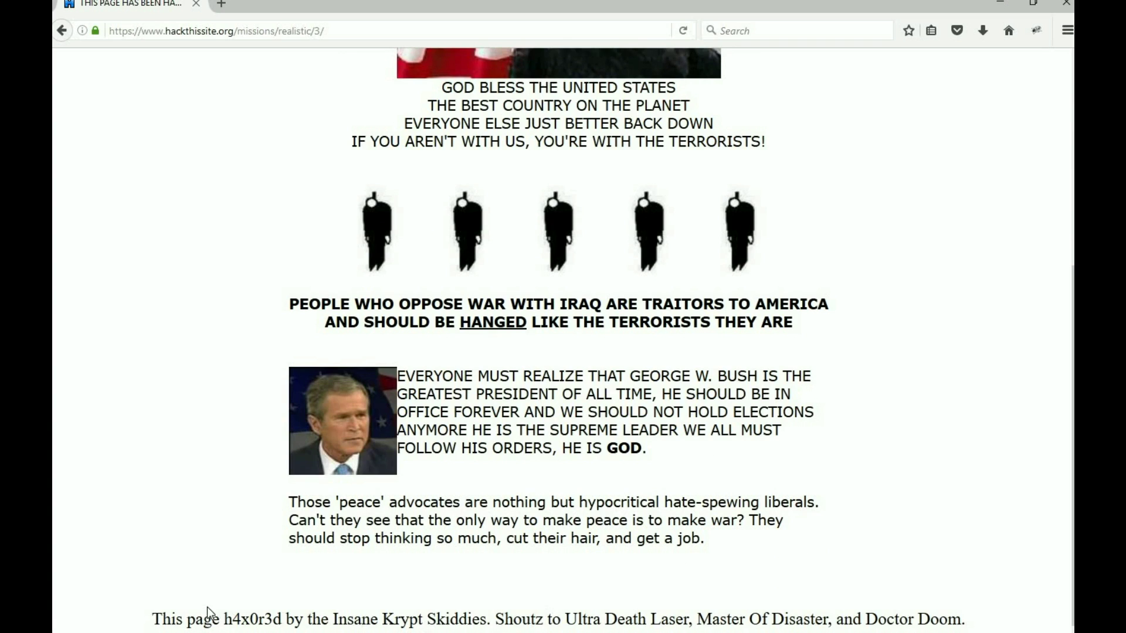
Select the hacker group's credit line in the defaced page's footer
left_click_drag(152, 617, 348, 618)
left_click(645, 603)
left_click_drag(645, 603, 752, 609)
left_click(910, 600)
left_click_drag(911, 599, 975, 626)
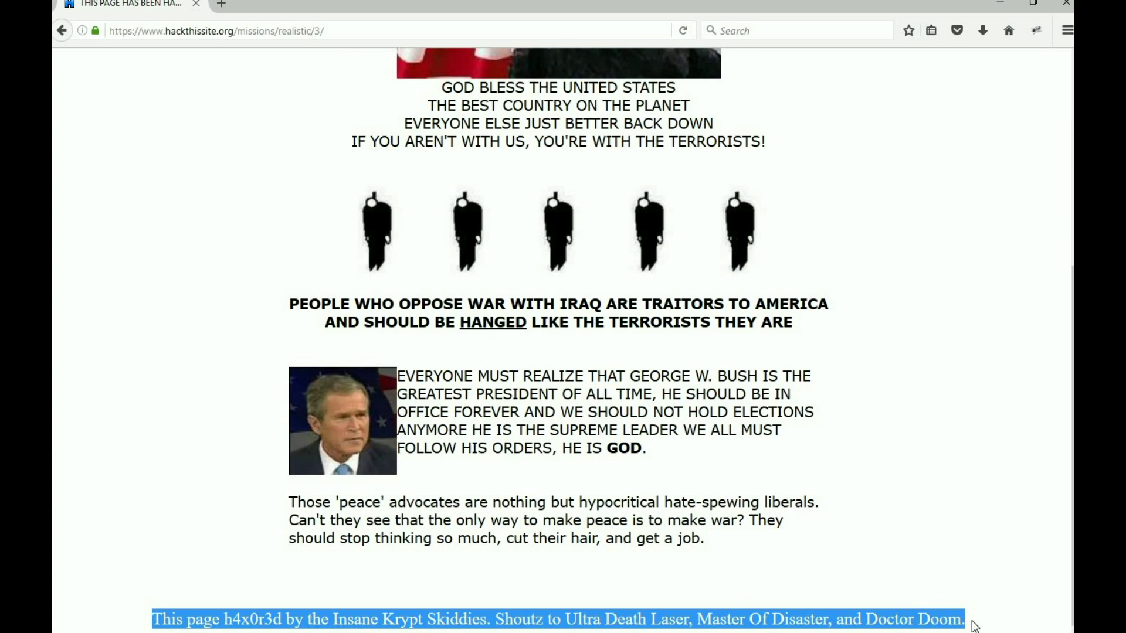
left_click(944, 468)
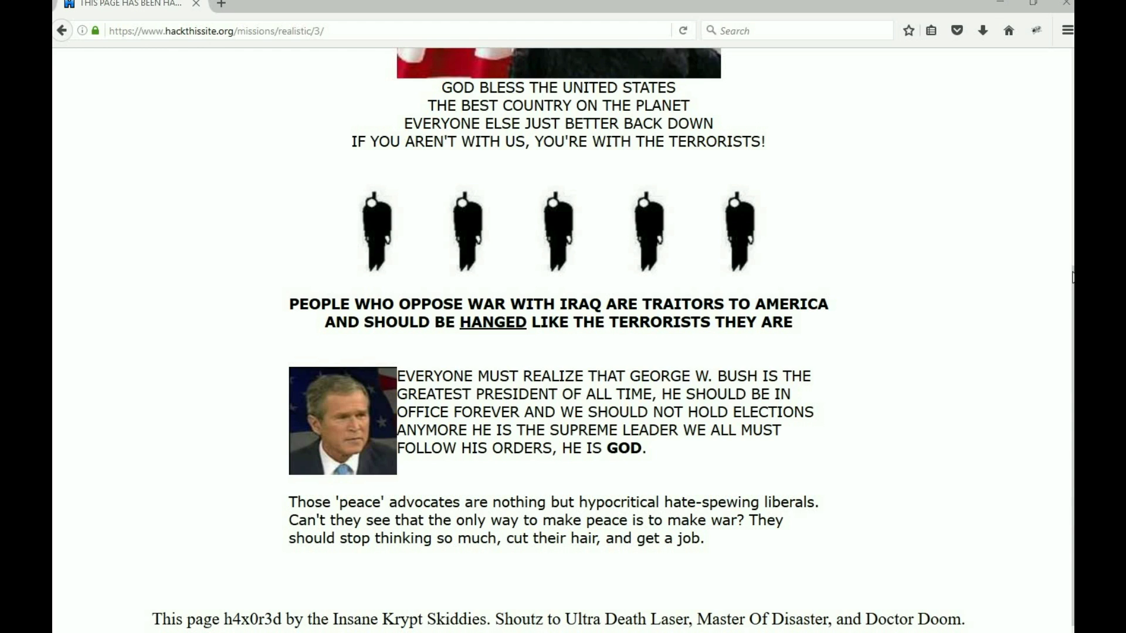
left_click_drag(1073, 275, 1072, 69)
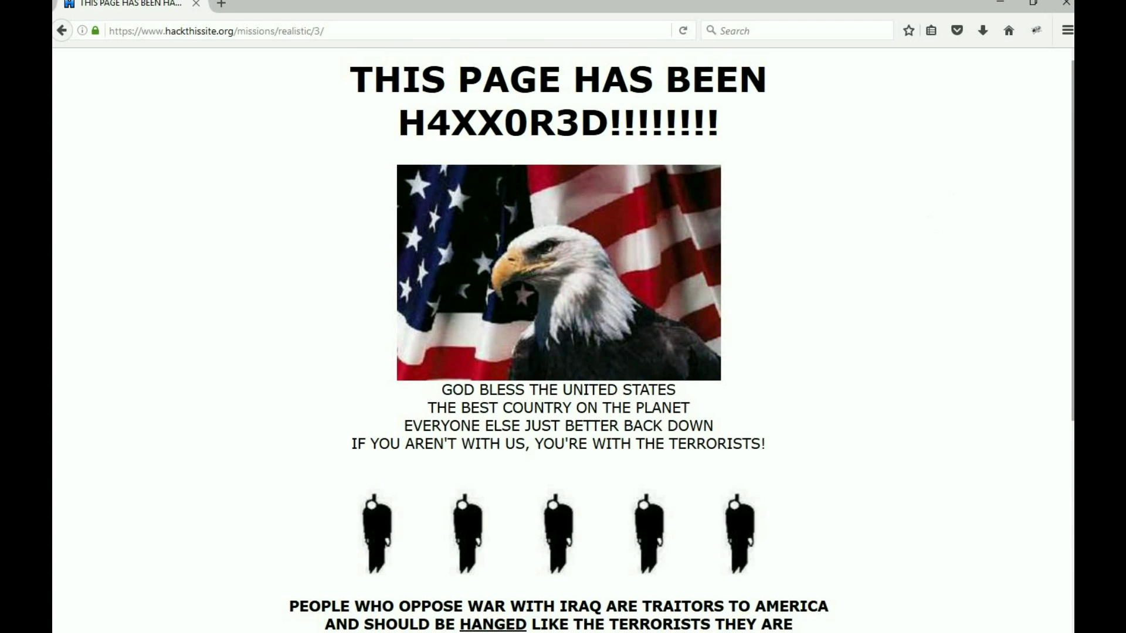
left_click_drag(1073, 235, 1069, 440)
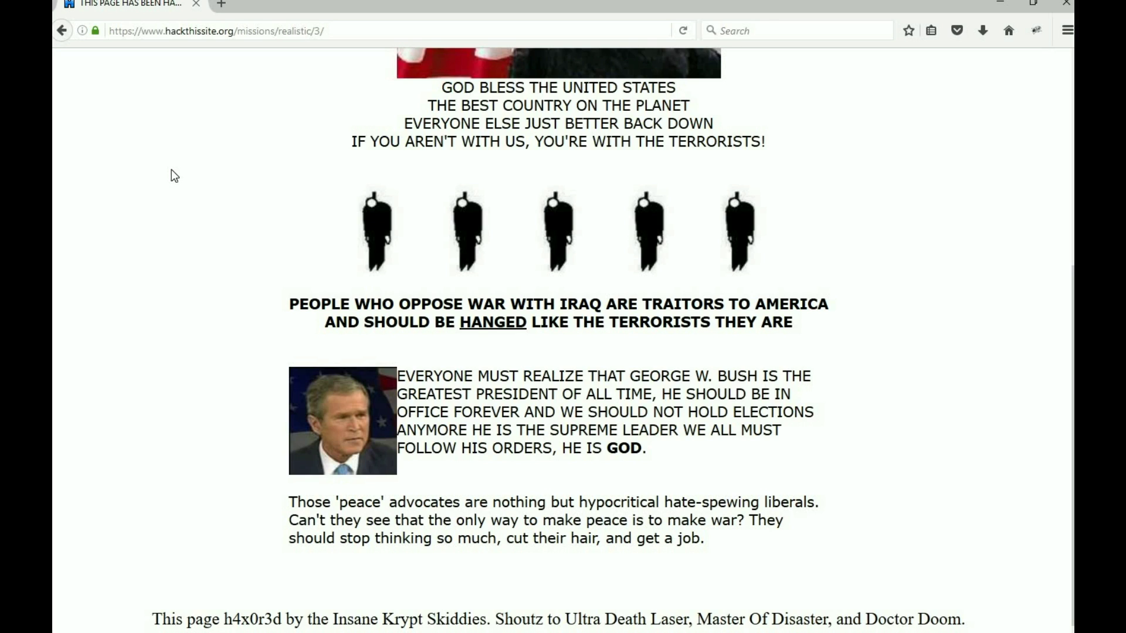
View the defaced page's HTML source in a new Firefox tab
right_click(188, 138)
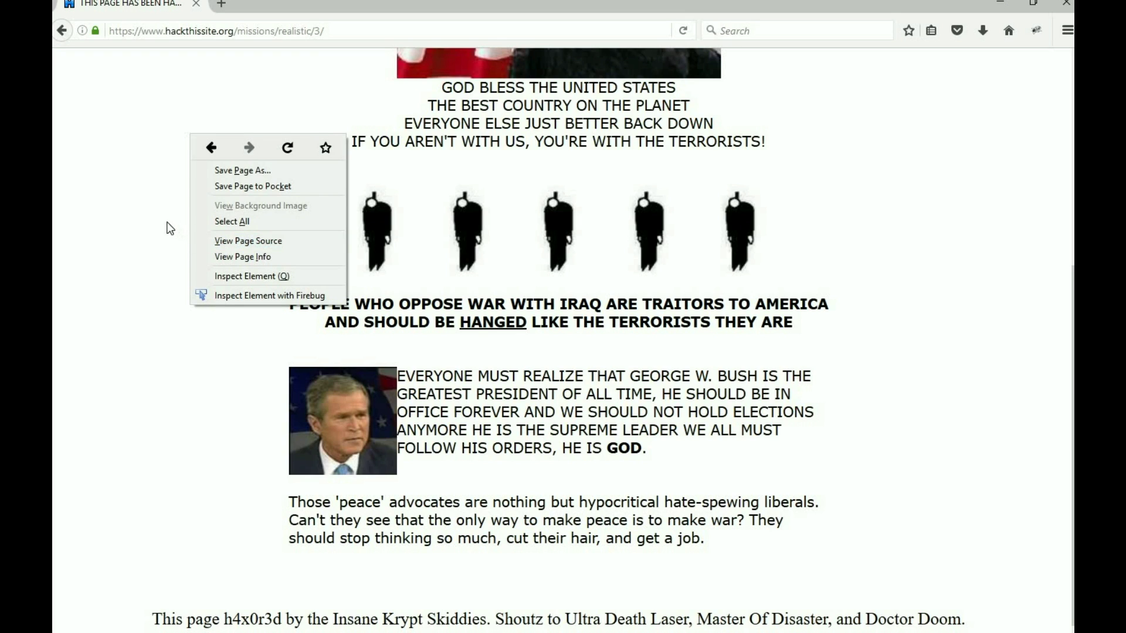
left_click(234, 241)
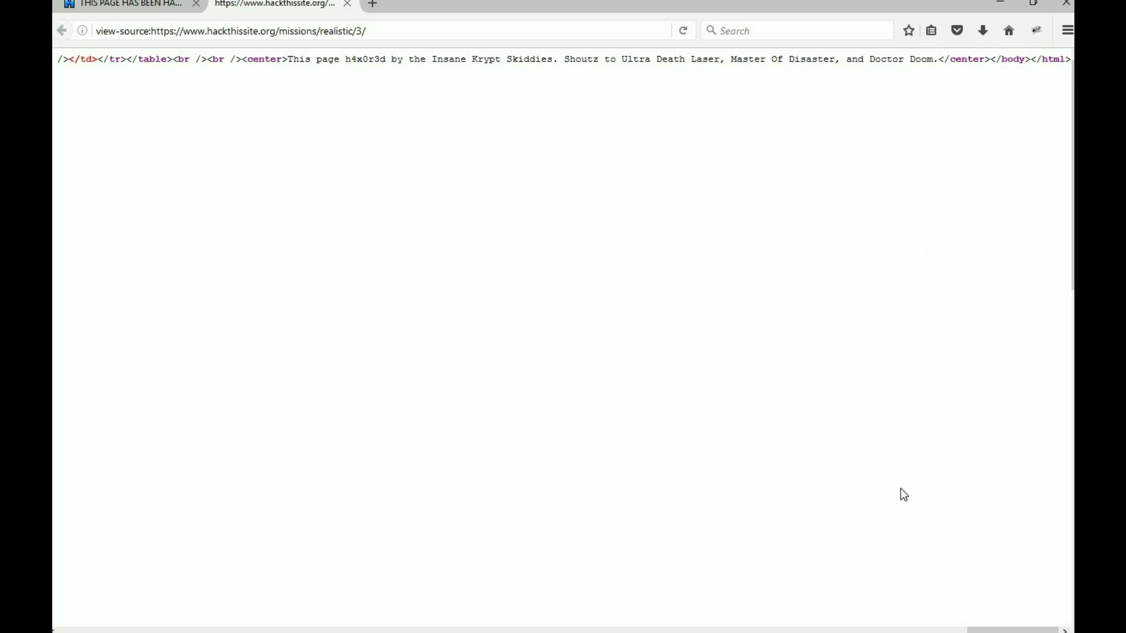
Scroll the source to line 122 and read the comment about oldindex.html
left_click_drag(983, 629, 172, 616)
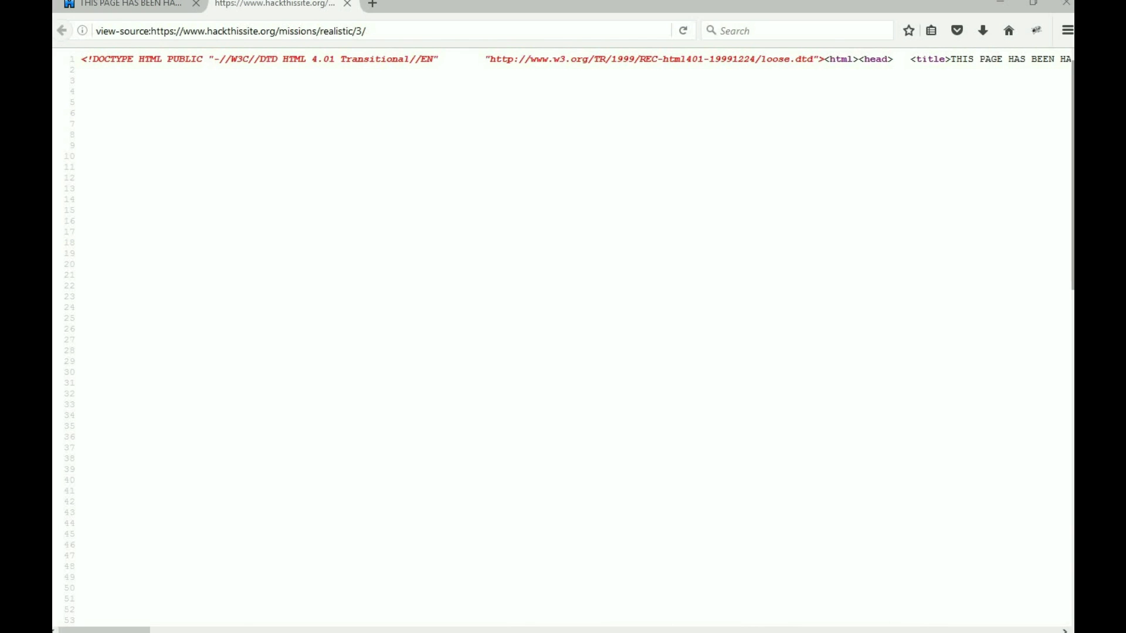
scroll(563, 338, "down", 11)
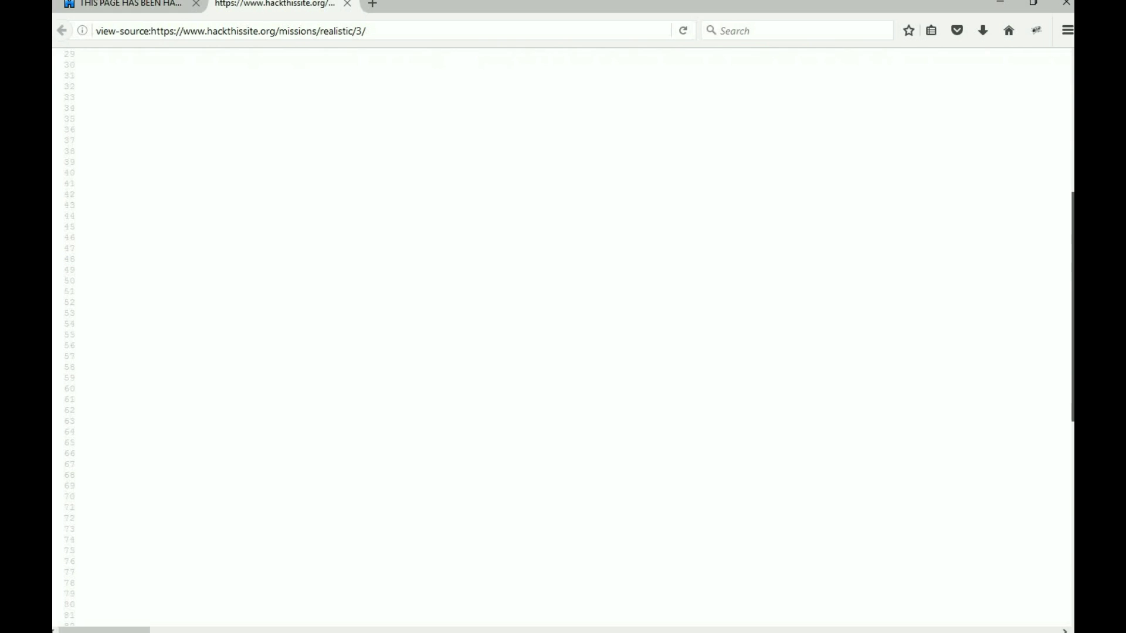
scroll(563, 338, "down", 12)
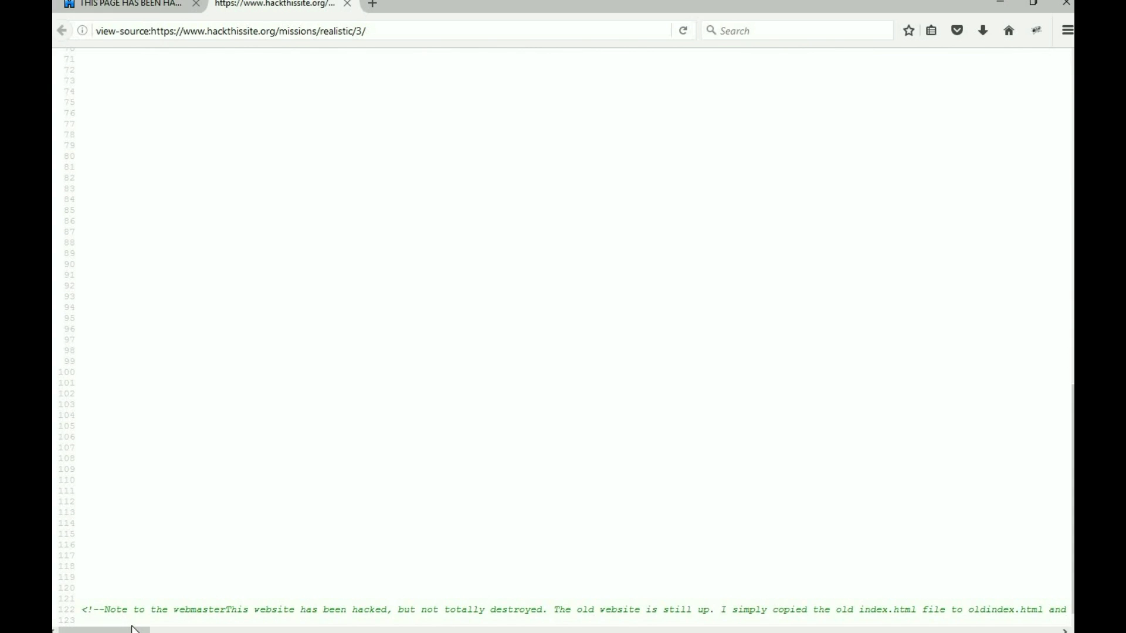
left_click_drag(136, 630, 184, 631)
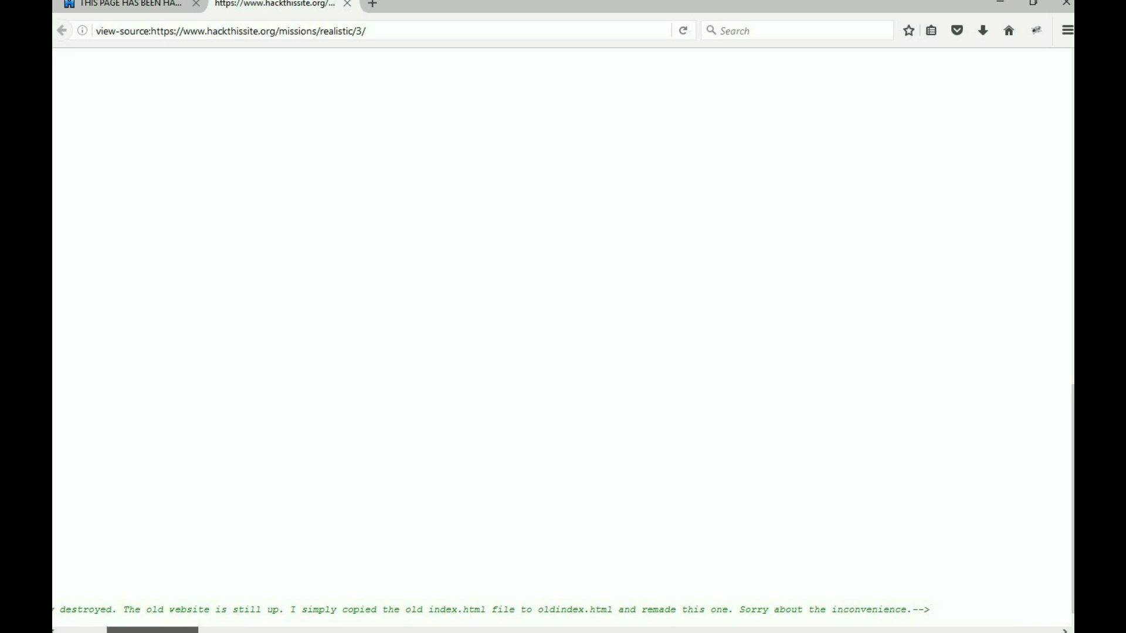
left_click_drag(185, 631, 188, 630)
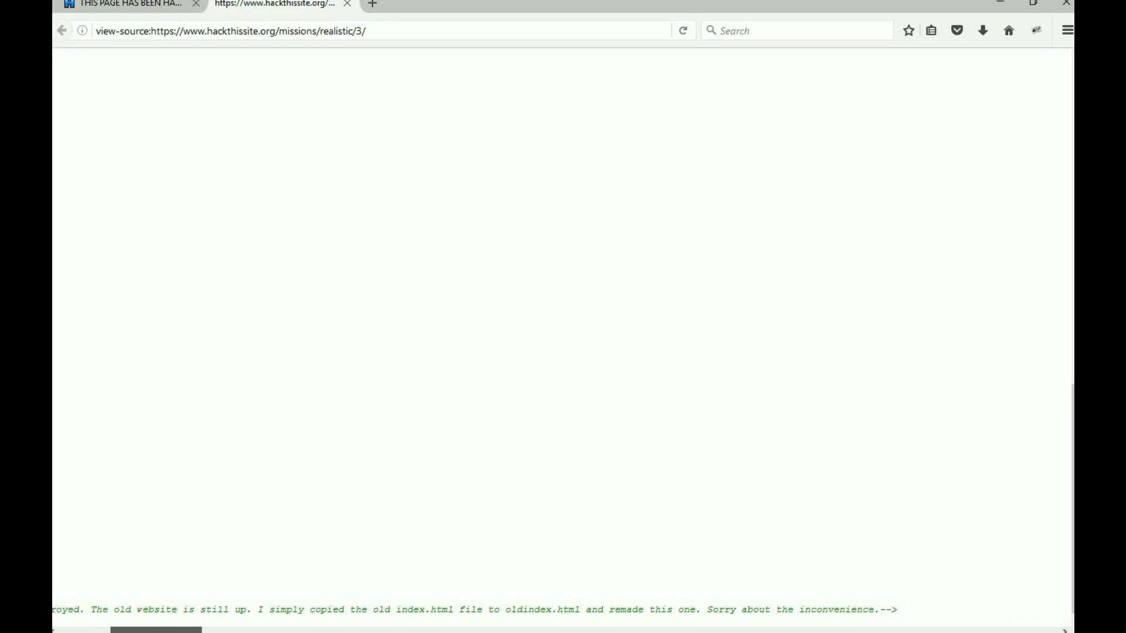
left_click_drag(188, 631, 136, 631)
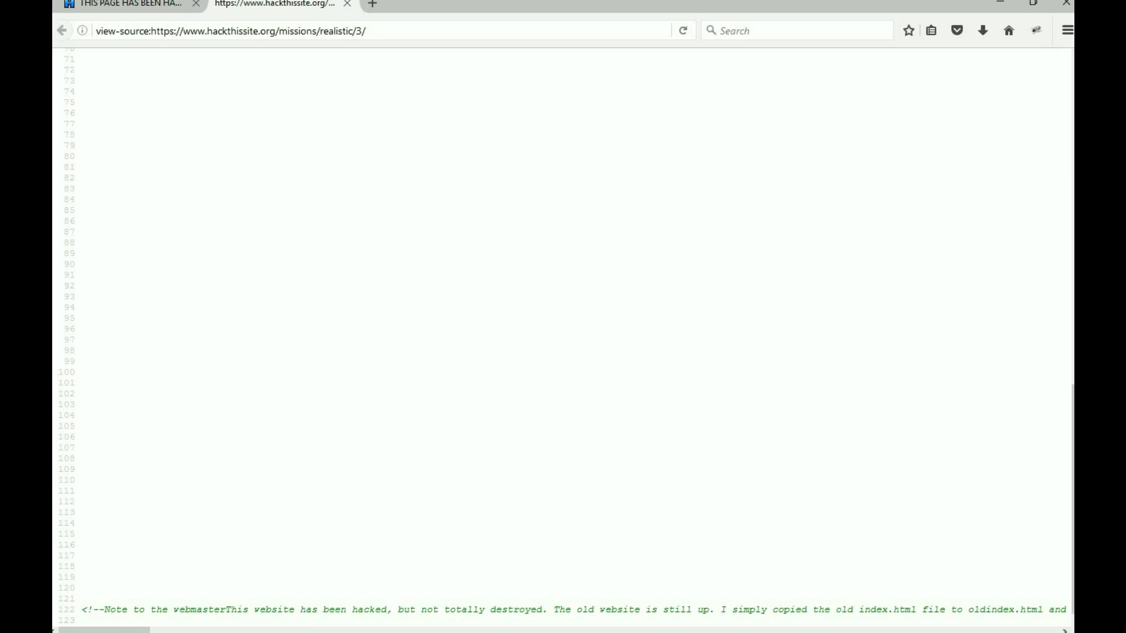
Load missions/realistic/3/oldindex.html in the mission tab's address bar
left_click(165, 11)
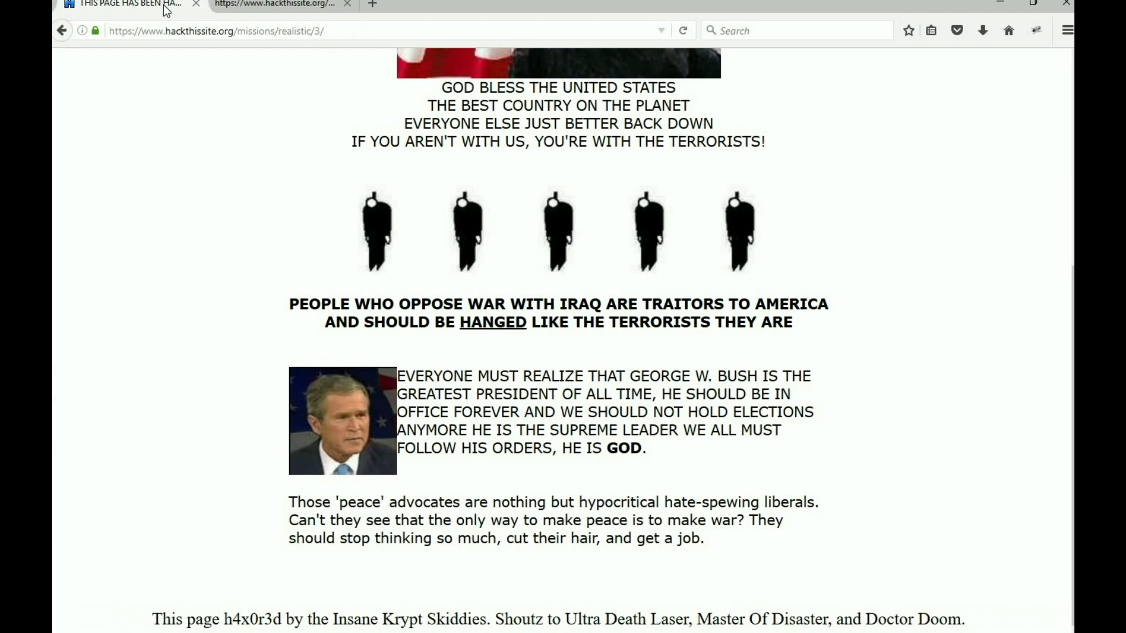
left_click(338, 28)
left_click(339, 29)
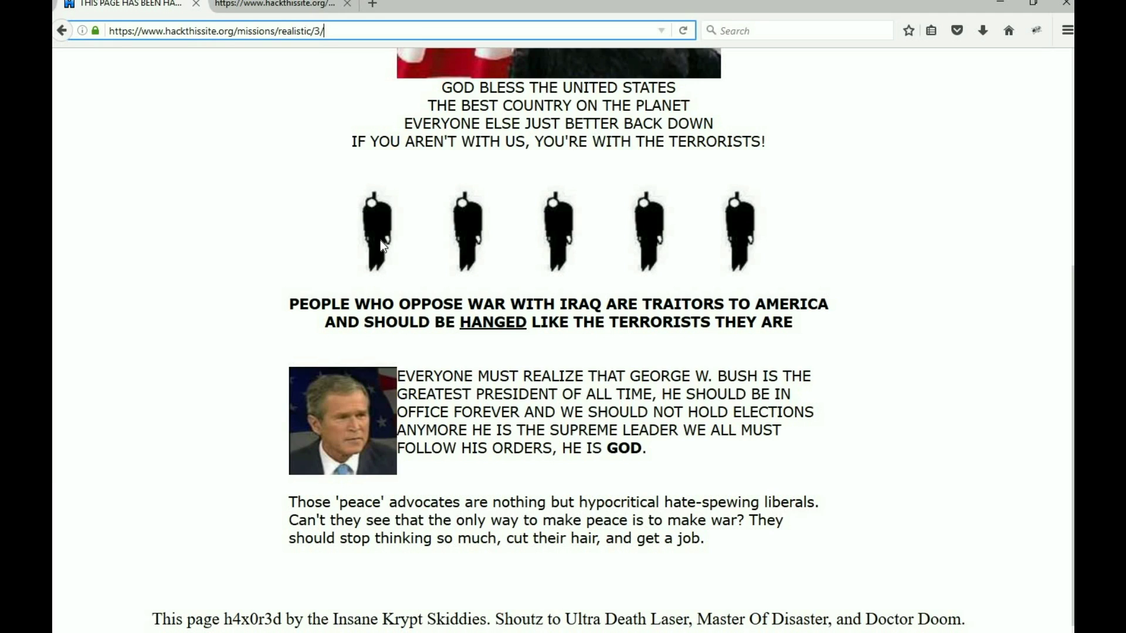
type("o")
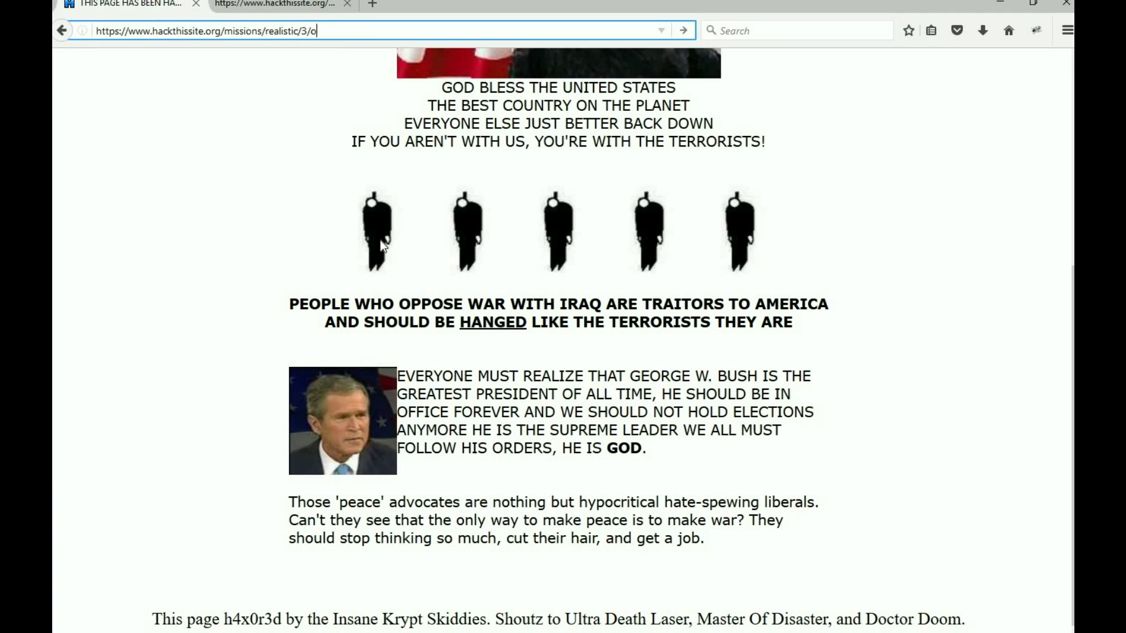
type("l")
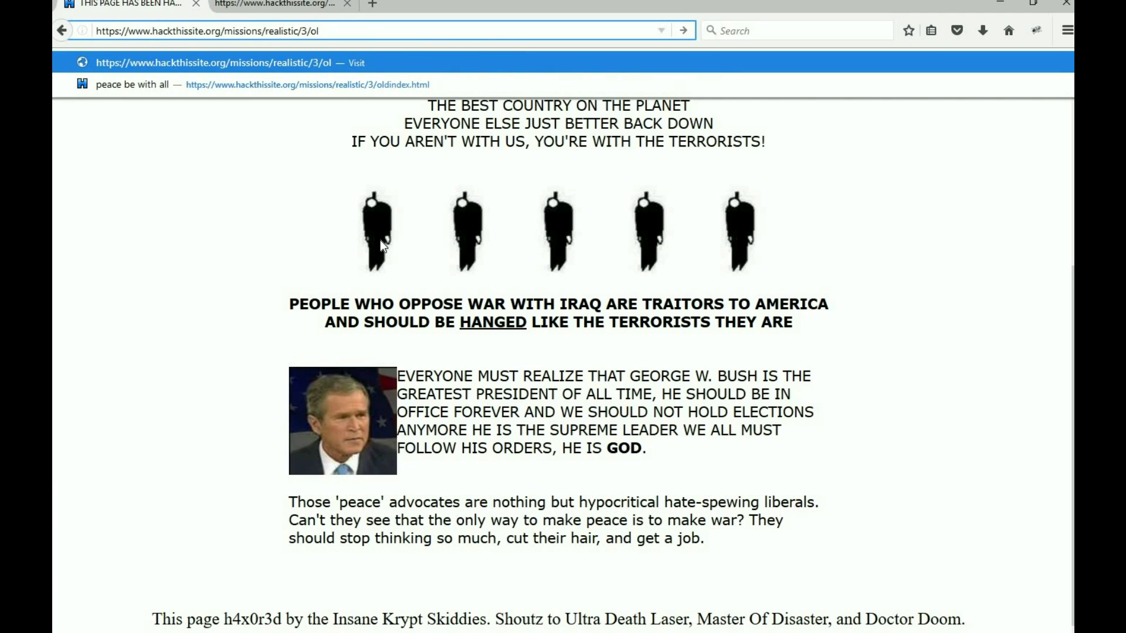
type("d")
key("Return")
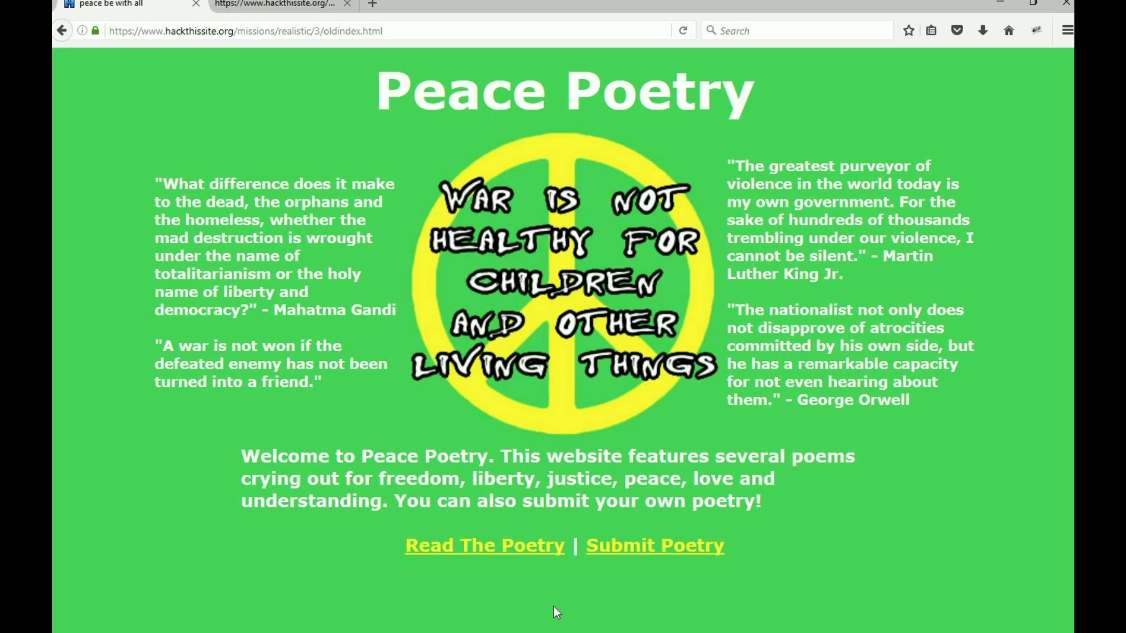
left_click(533, 553)
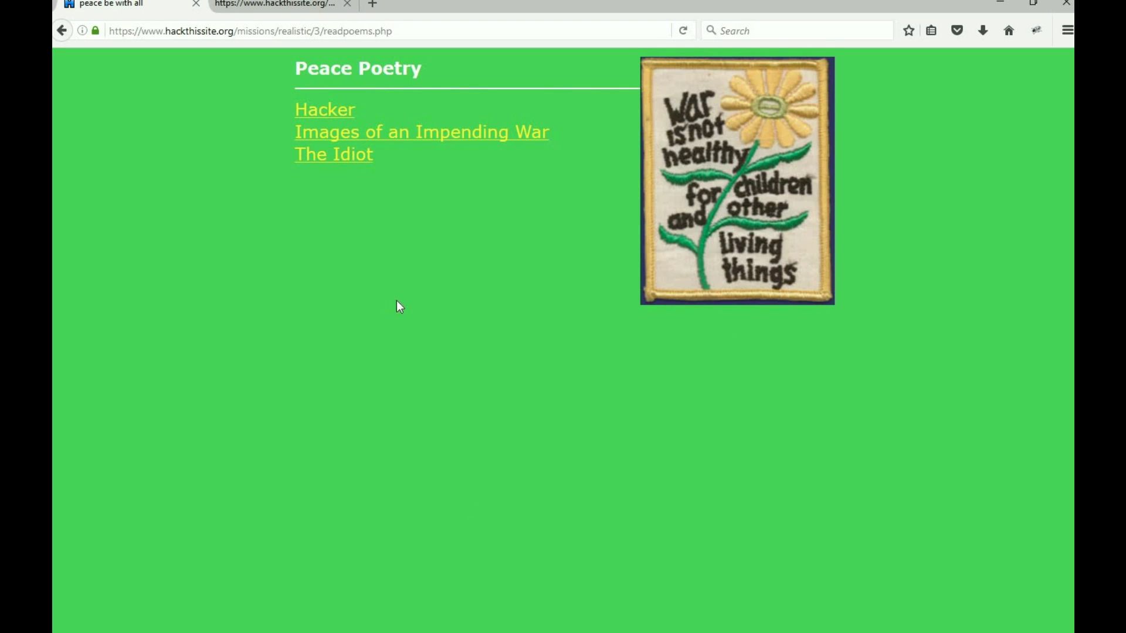
left_click(340, 112)
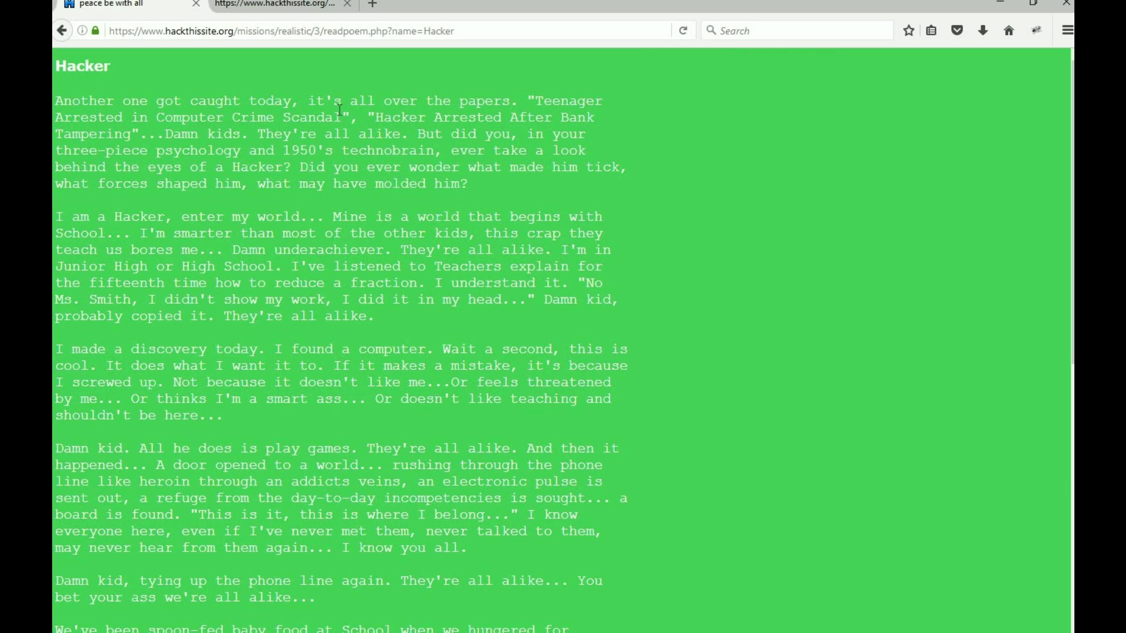
right_click(723, 120)
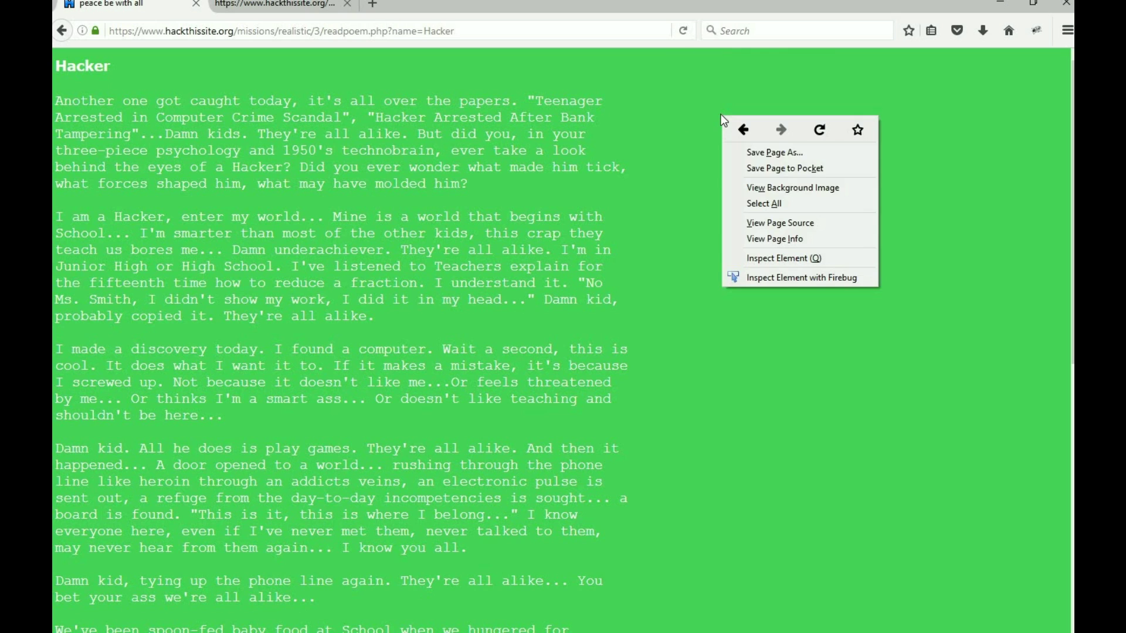
left_click(770, 226)
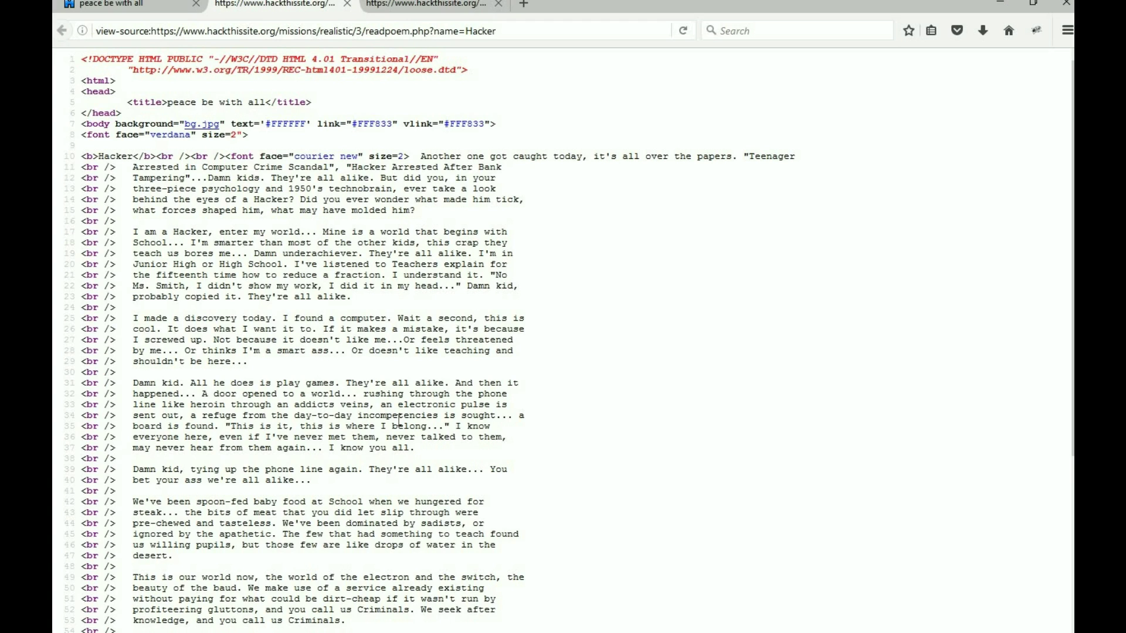
left_click(347, 6)
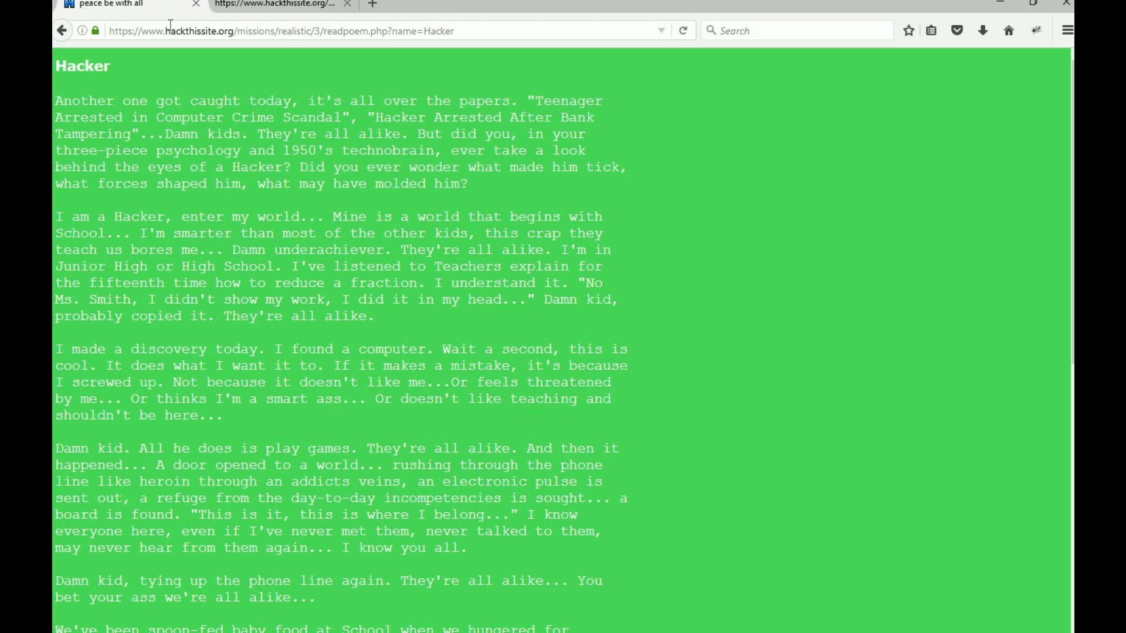
left_click(71, 29)
Go back to the Peace Poetry home page and open Submit Poetry
left_click(71, 29)
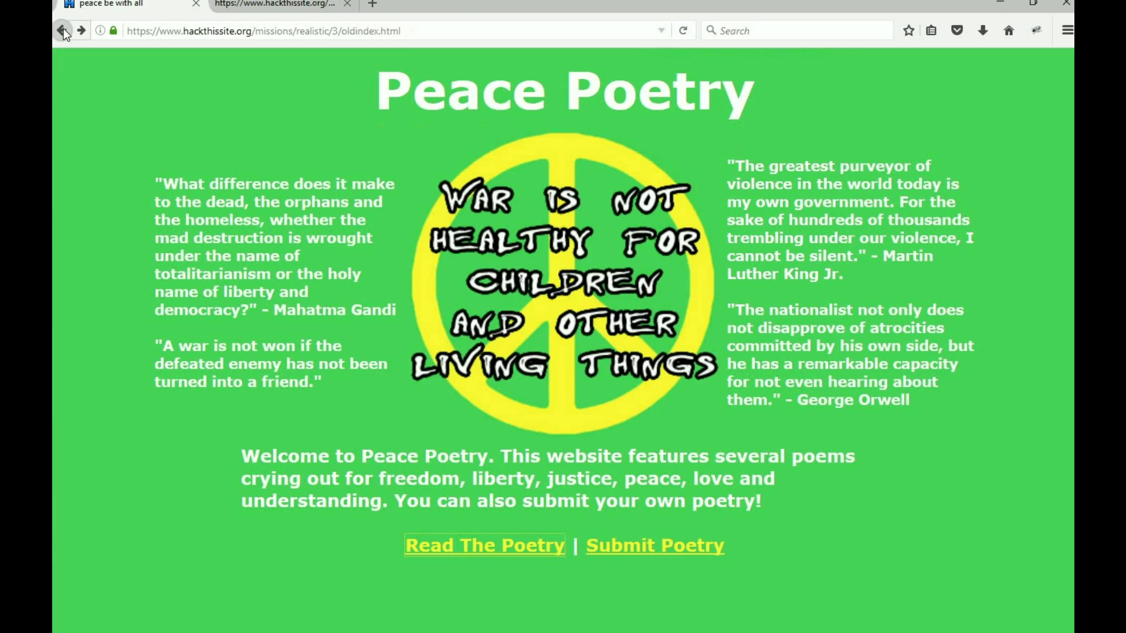
left_click(617, 551)
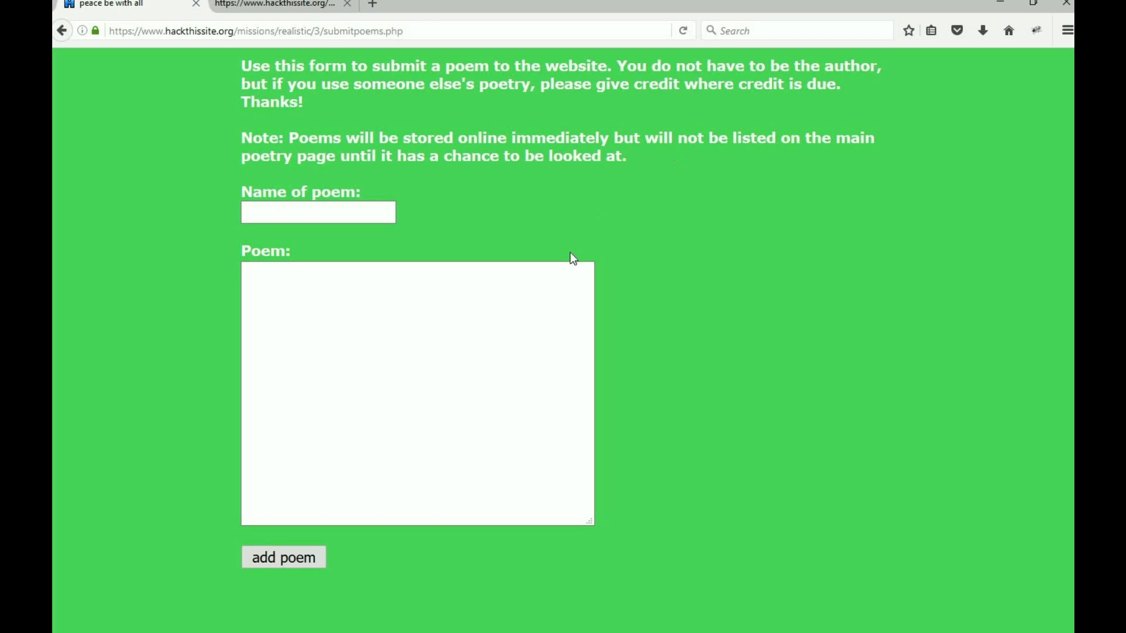
Inspect the form's source, zoomed in three levels, showing name and text posted to submitpoems2.php
right_click(573, 222)
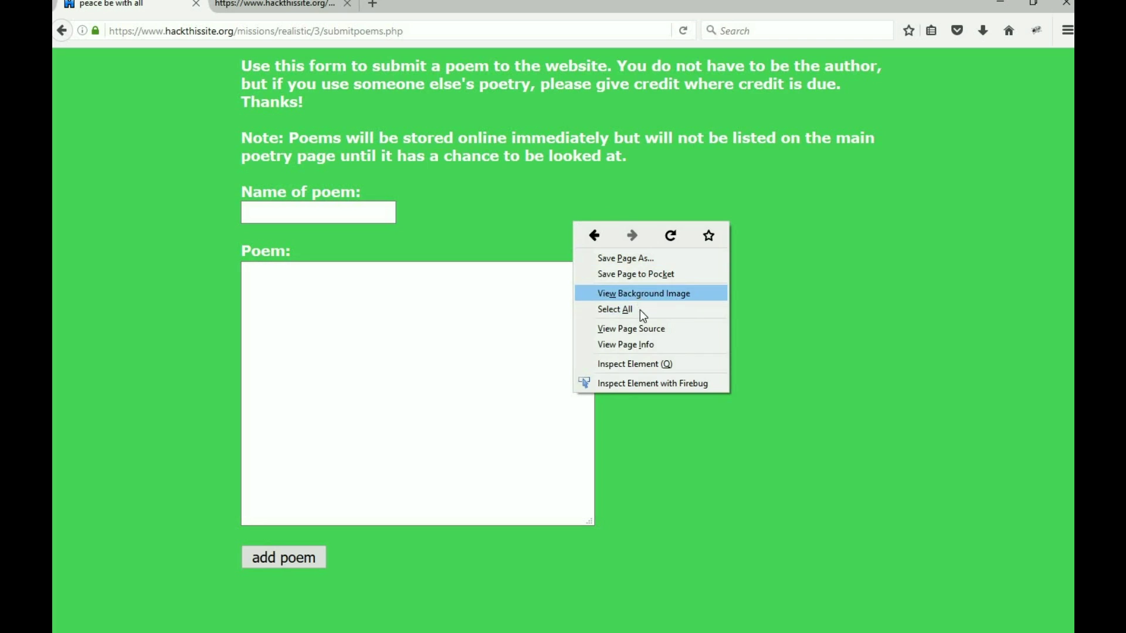
left_click(642, 329)
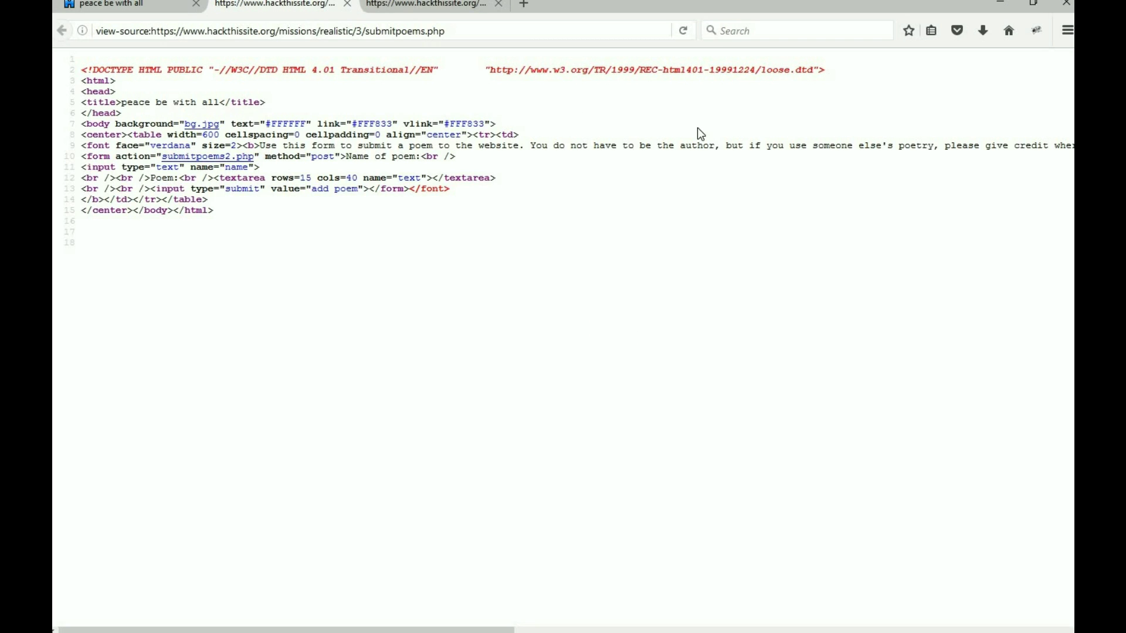
left_click(1067, 30)
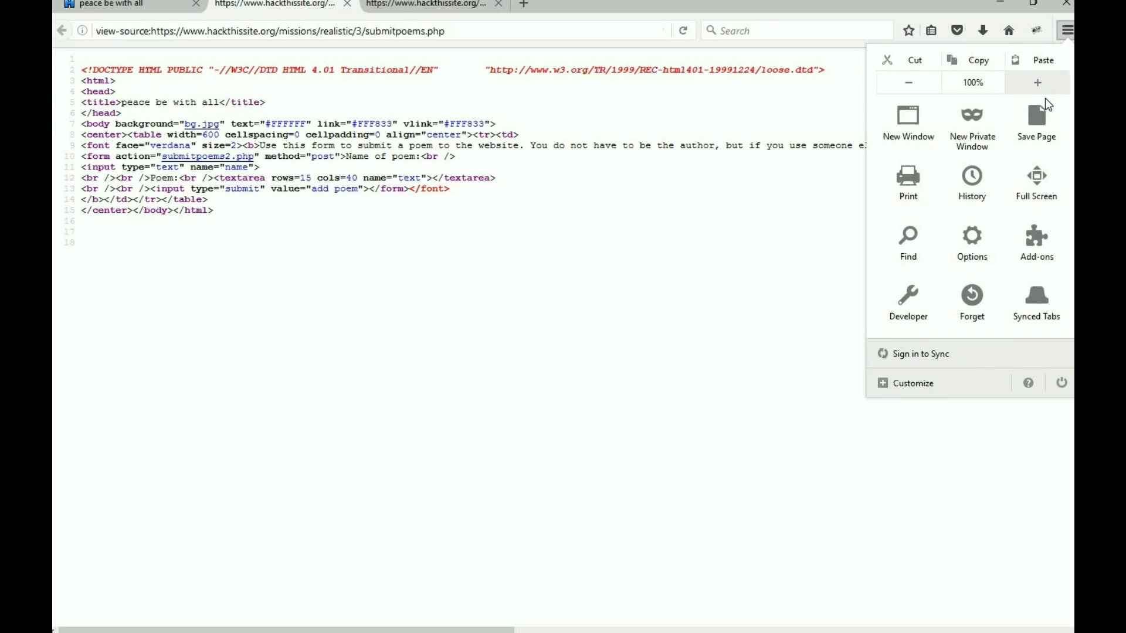
left_click(1044, 79)
left_click(1044, 78)
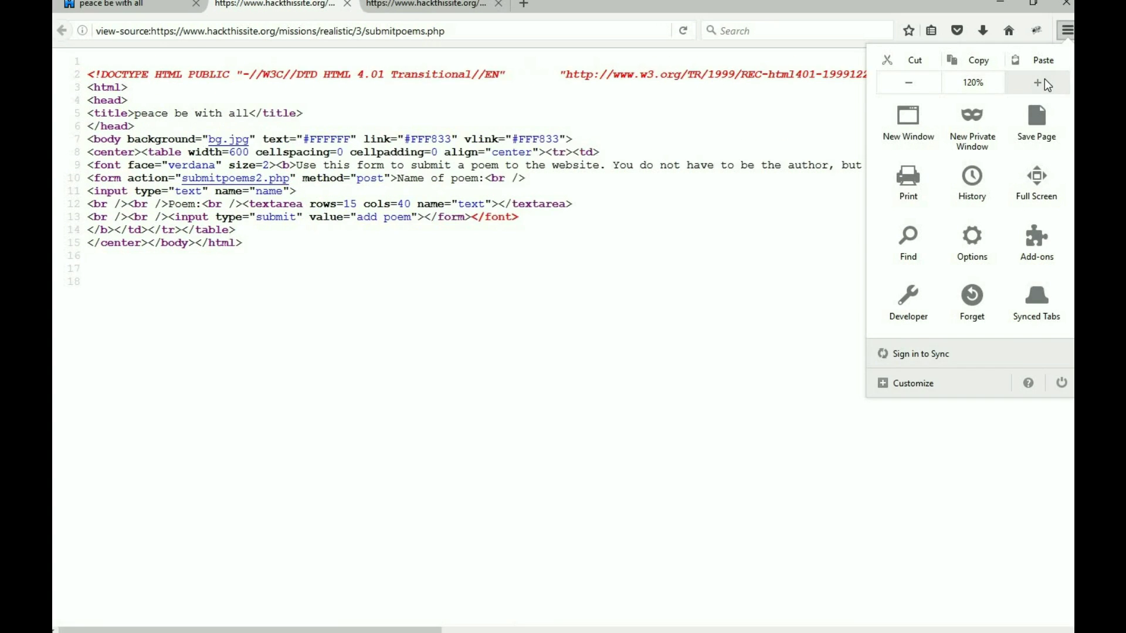
left_click(1044, 79)
left_click(748, 305)
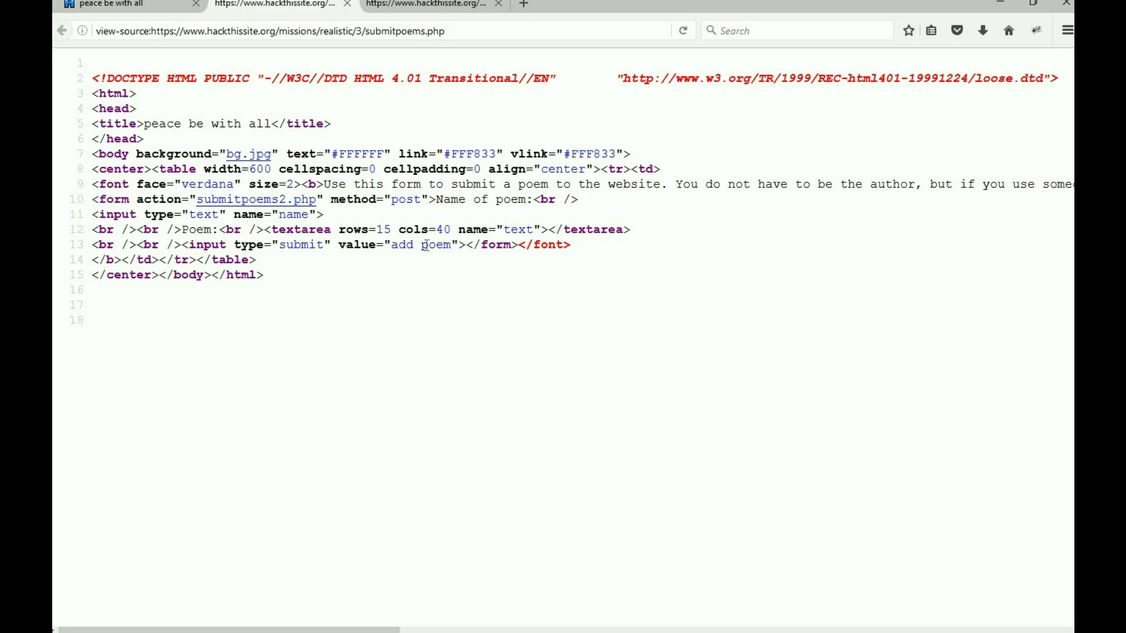
left_click(350, 5)
Leave the poem form and go back to the oldindex.html home page
left_click(321, 211)
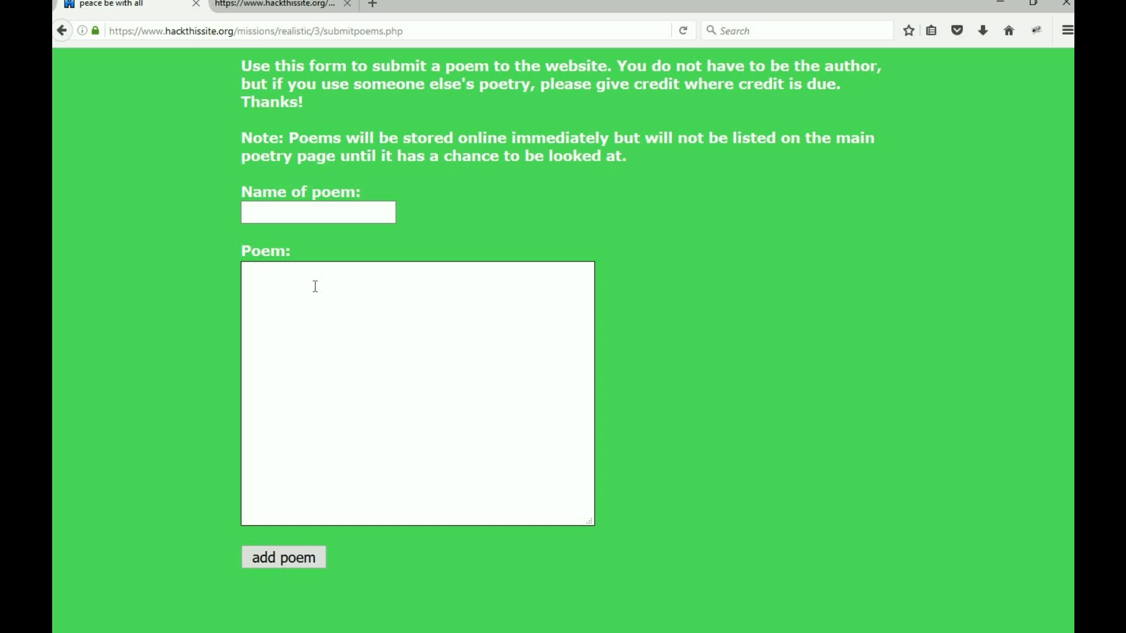
left_click(64, 29)
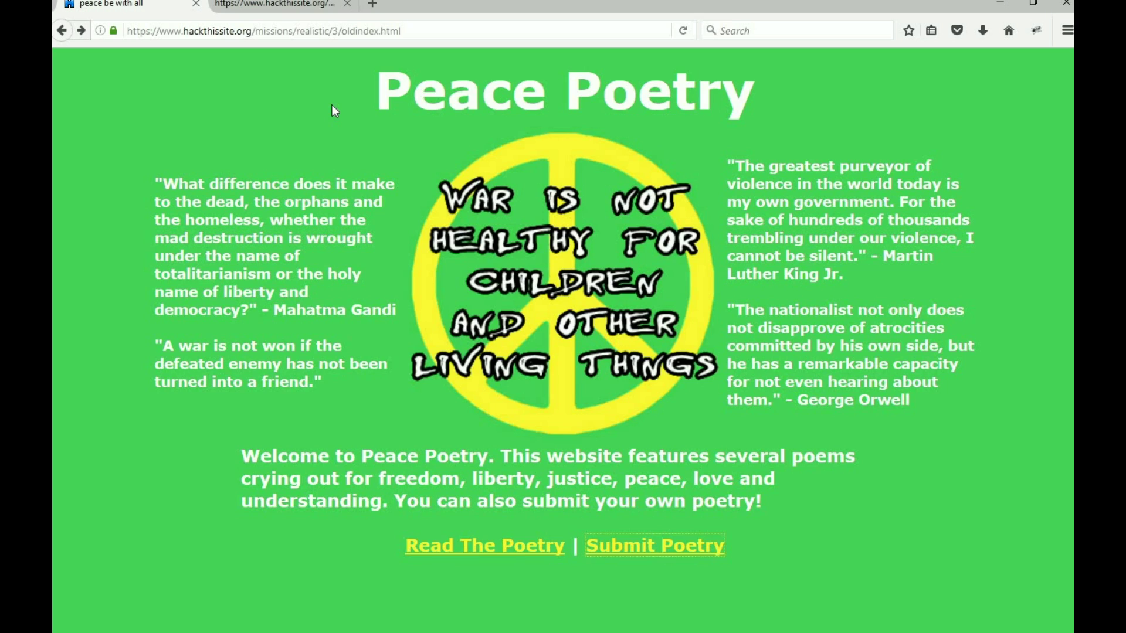
View oldindex.html's source and select its entire single line of HTML
right_click(234, 110)
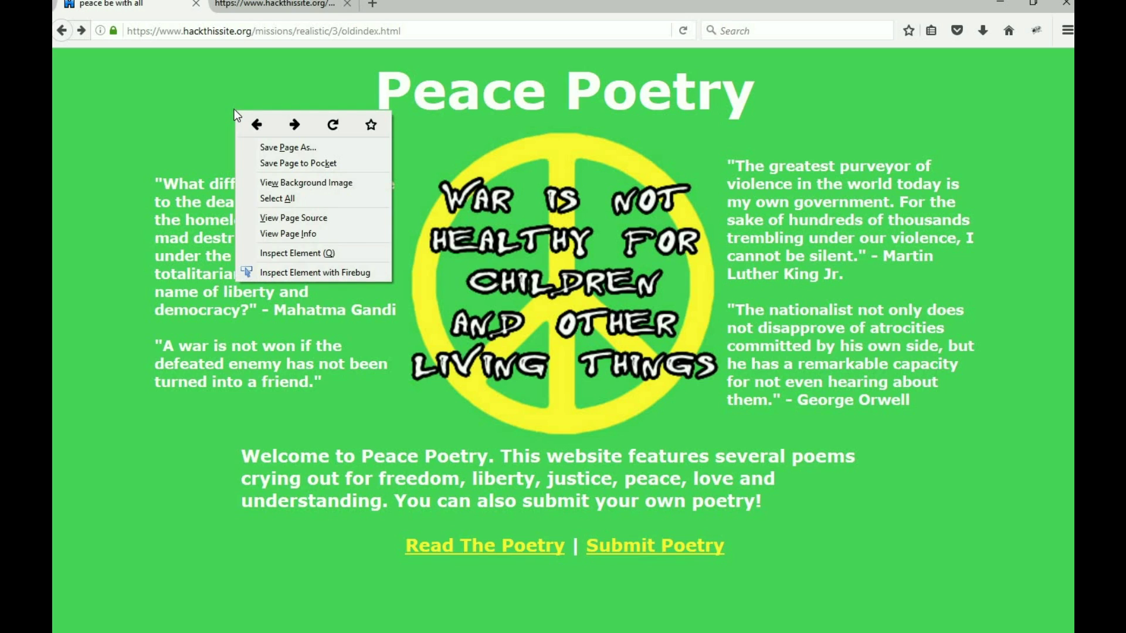
left_click(281, 216)
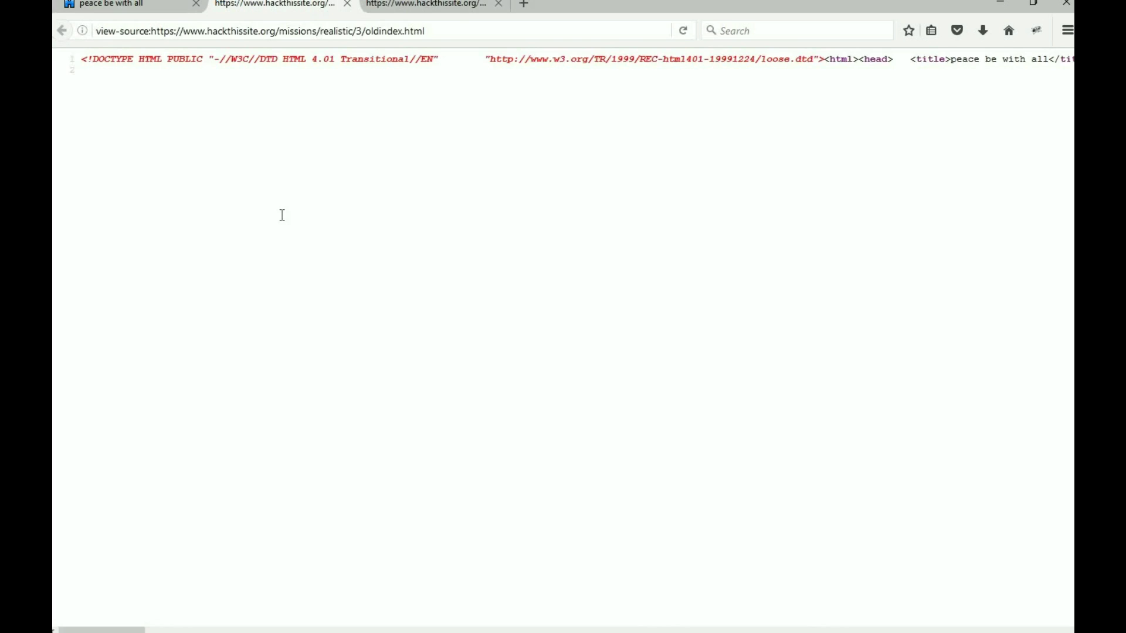
triple_click(307, 63)
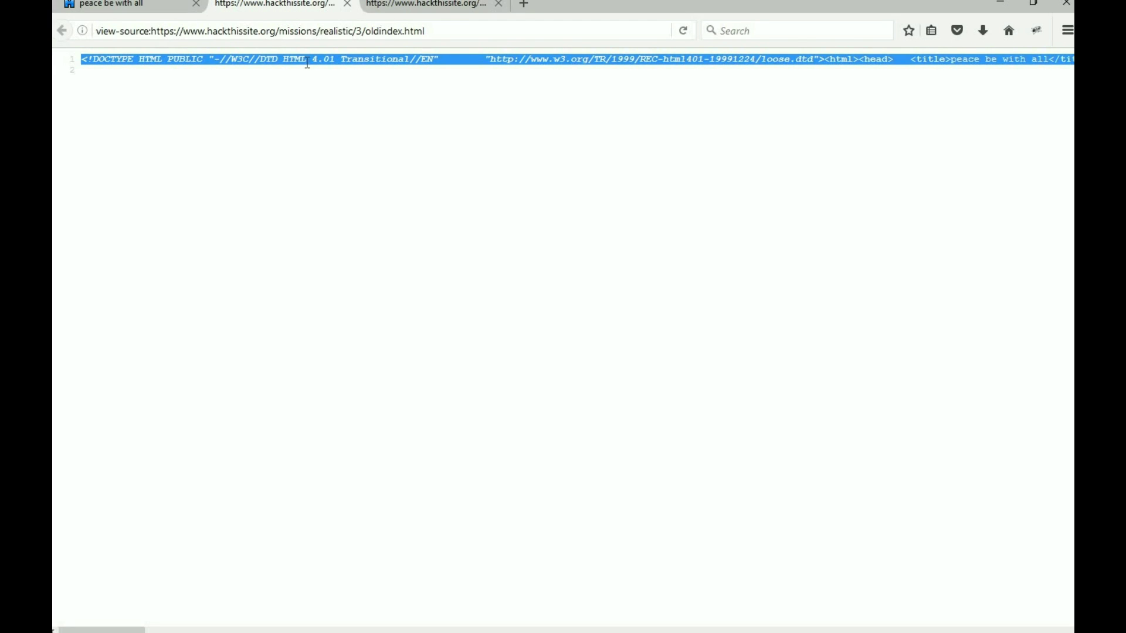
Close the oldindex.html source tab and go to the Submit Poetry form (submitpoems.php)
left_click(347, 4)
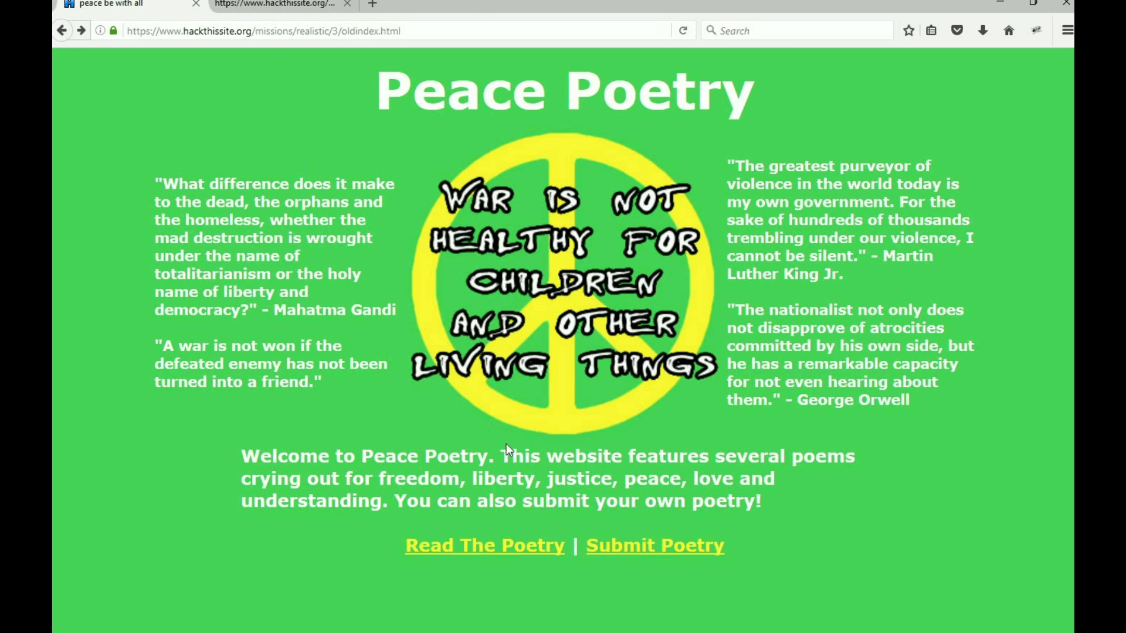
left_click(618, 550)
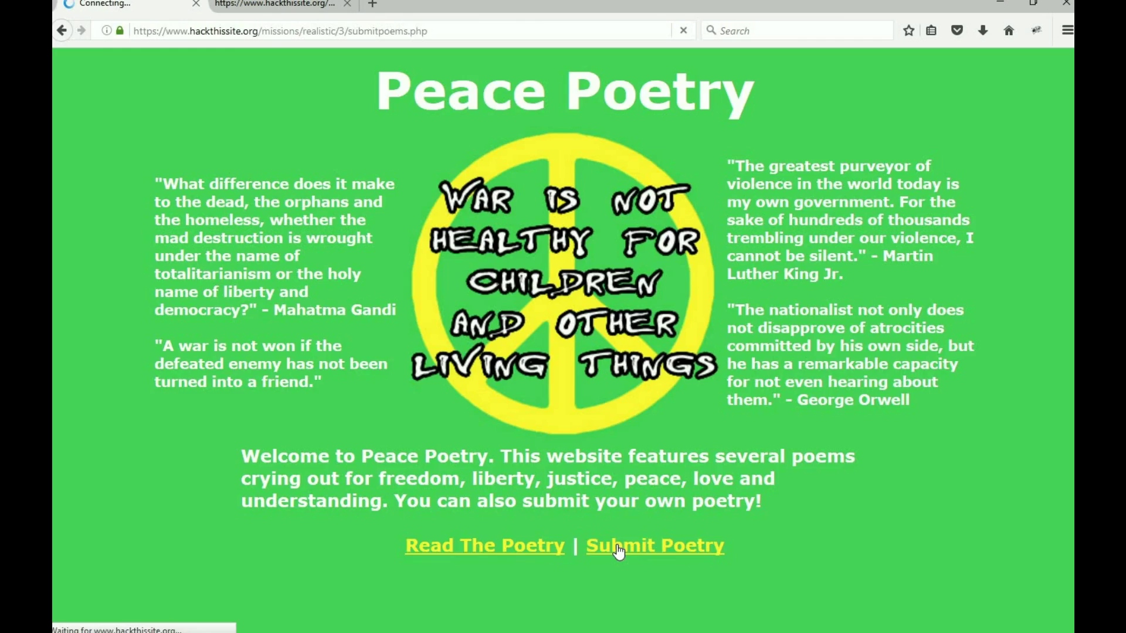
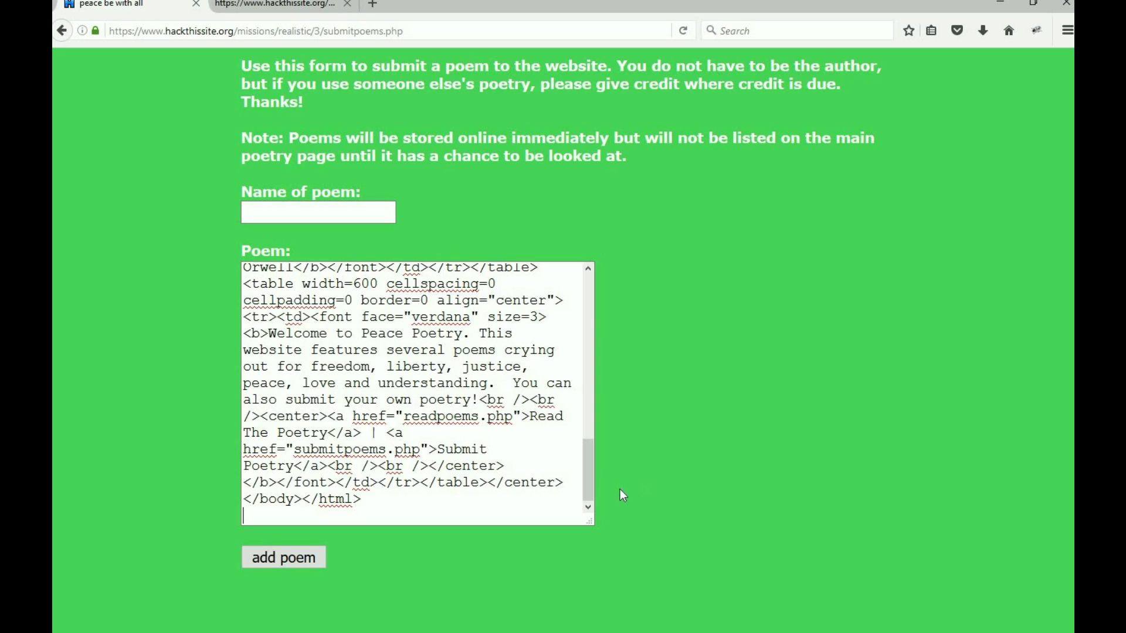
left_click_drag(593, 474, 597, 284)
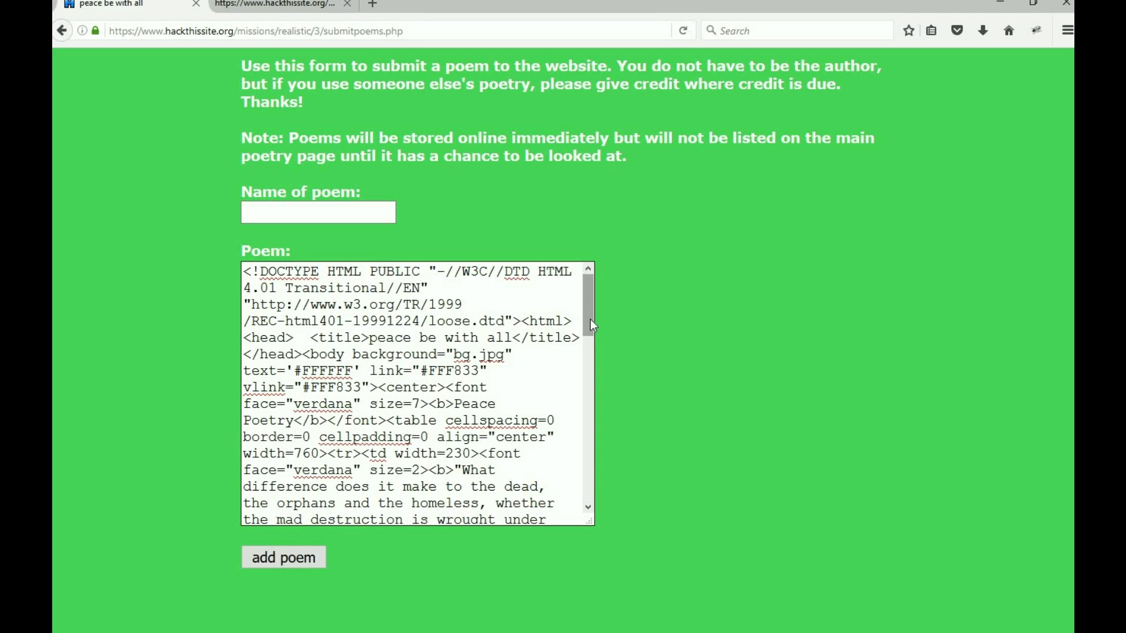
left_click_drag(590, 319, 605, 491)
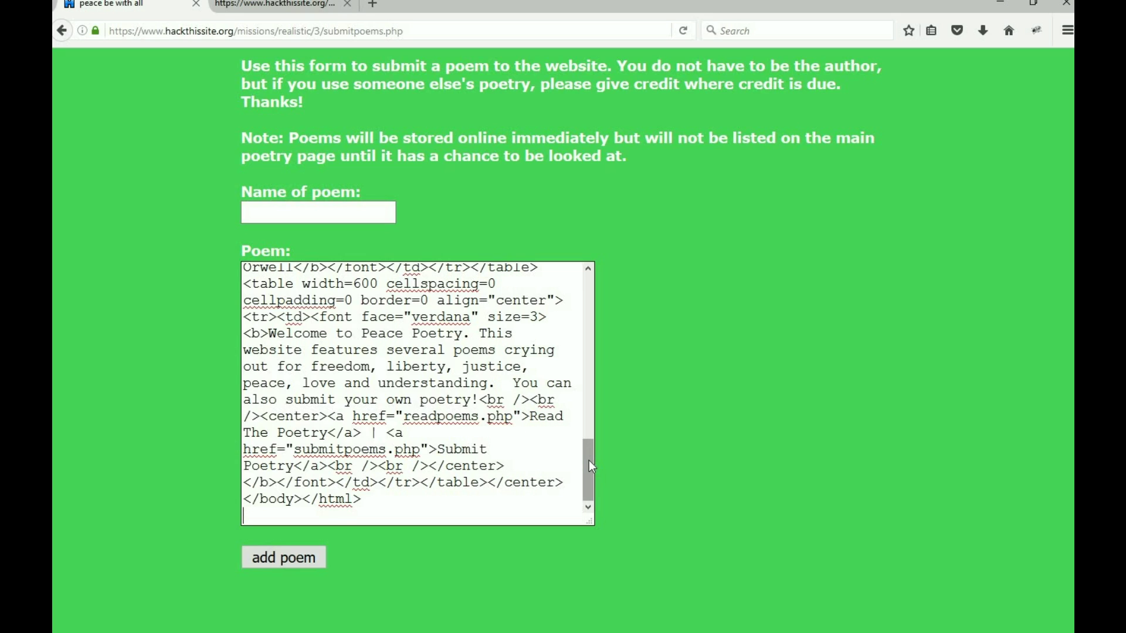
View the submit page's source in a new tab and select the name and text attribute values on line 11
mouse_move(589, 462)
left_mouse_down()
mouse_move(590, 413)
mouse_move(591, 482)
left_mouse_up()
right_click(757, 205)
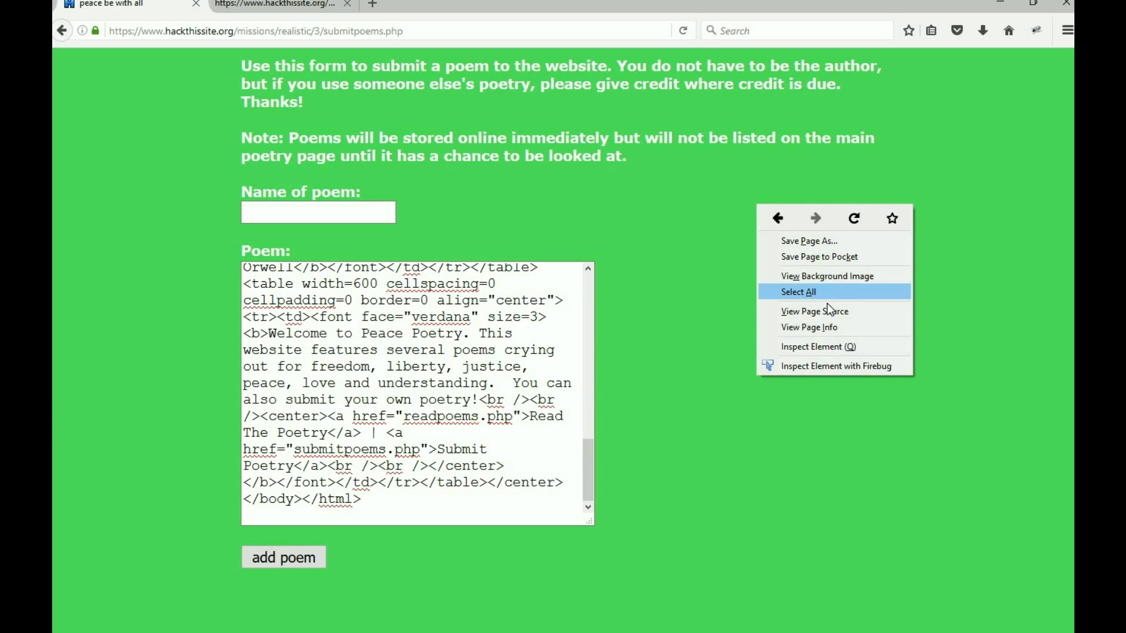
left_click(827, 311)
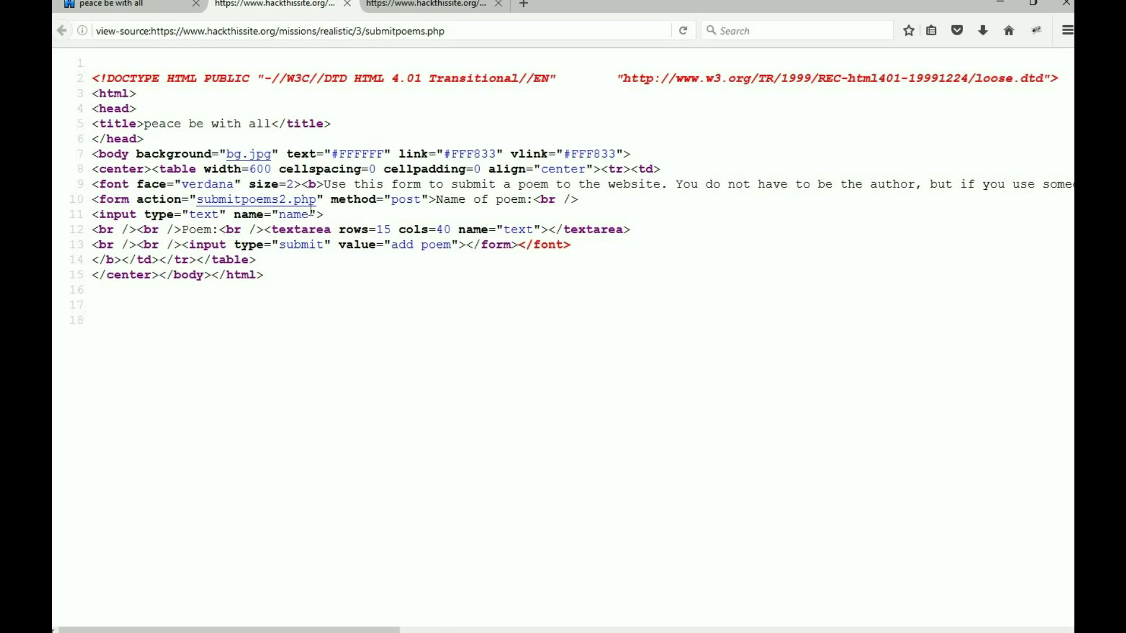
left_click_drag(280, 215, 311, 216)
left_click_drag(220, 215, 188, 214)
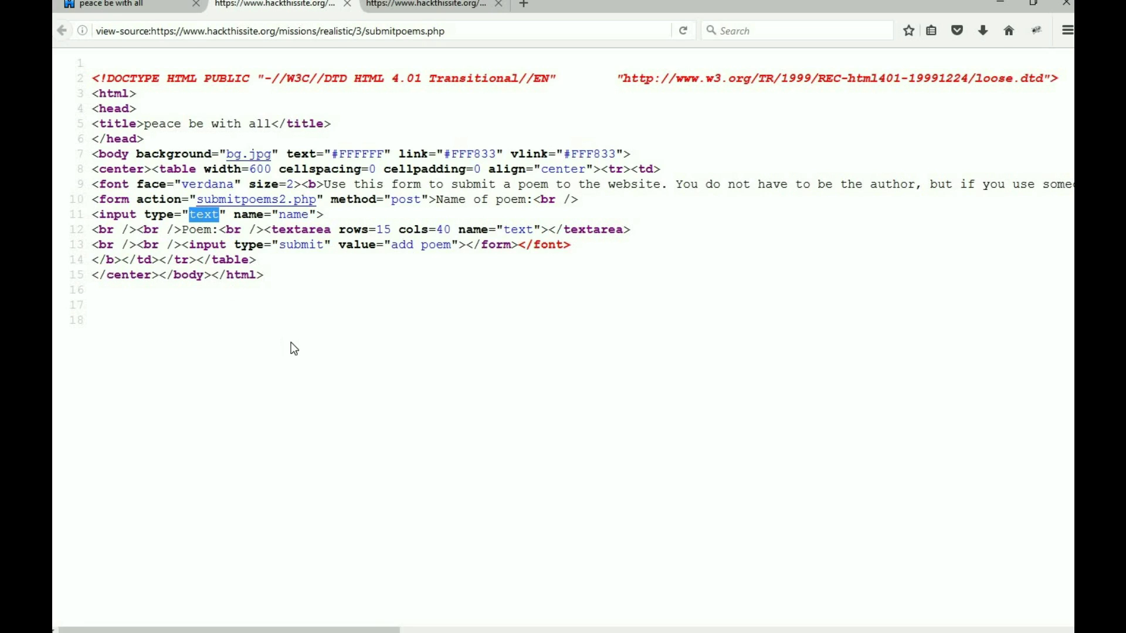
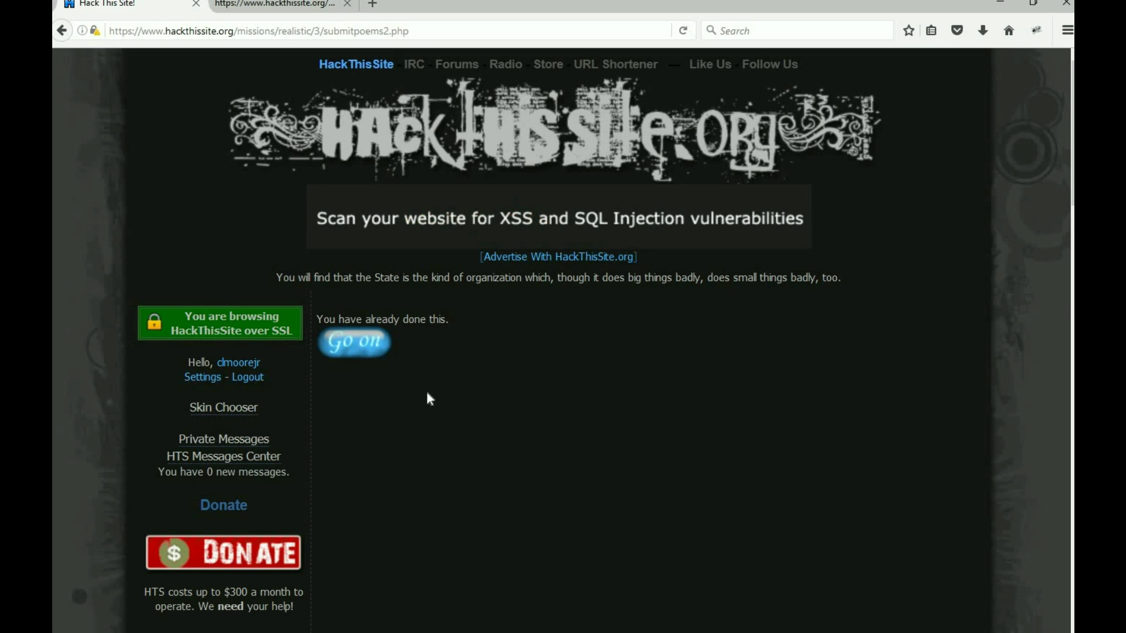
Go from the already-done page to the Realistic missions list and scroll to Peace Poetry
scroll(1050, 178, "down", 3)
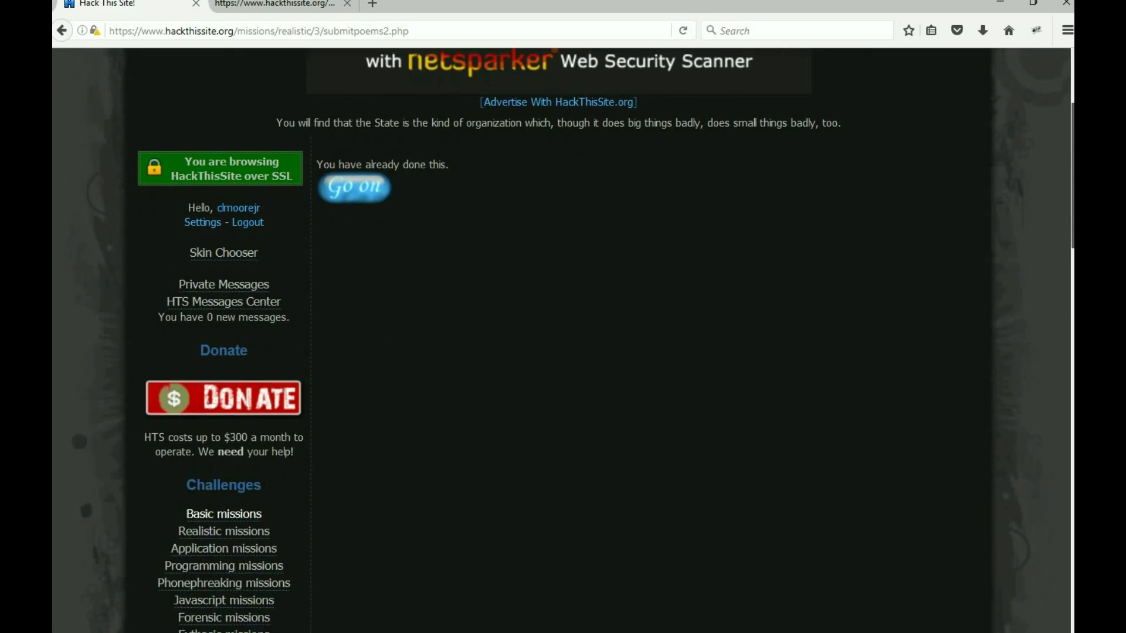
scroll(656, 329, "down", 2)
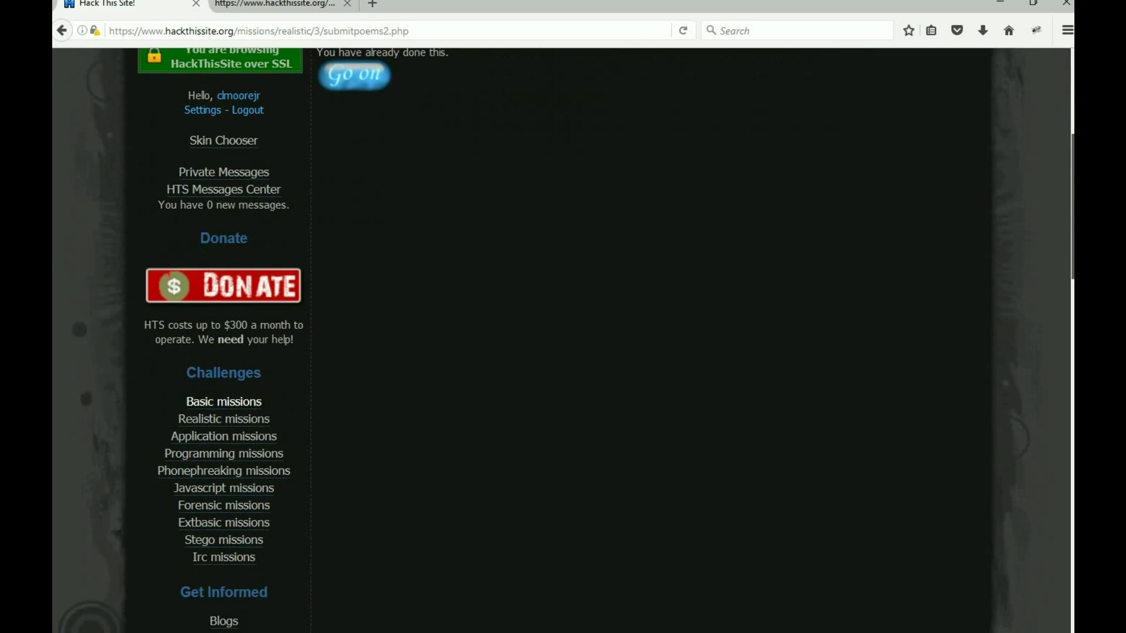
left_click(260, 421)
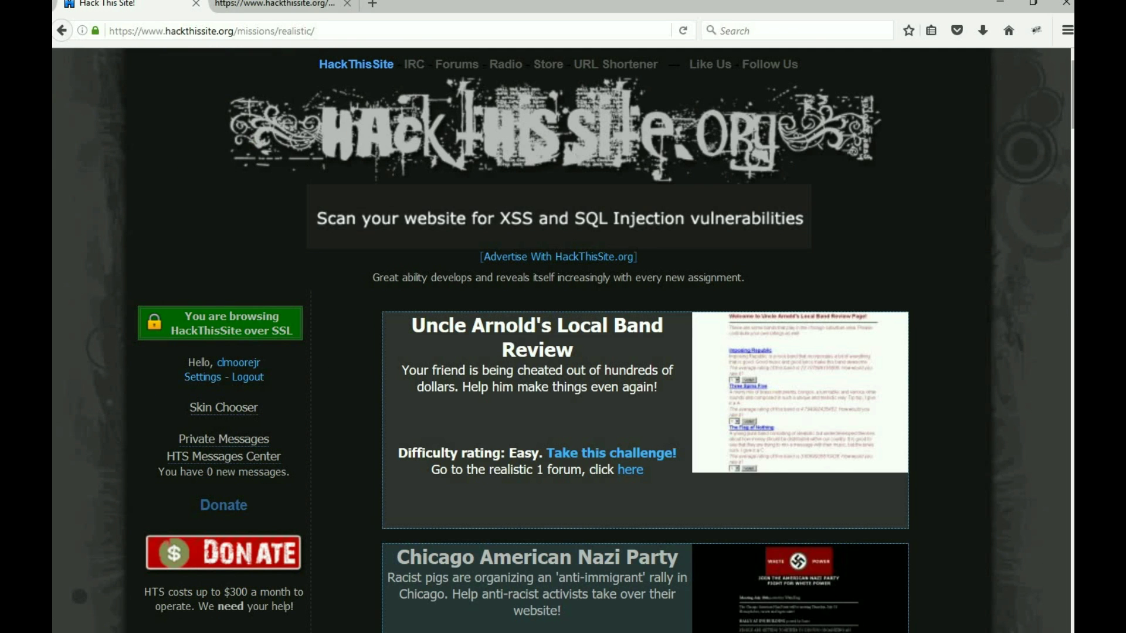
scroll(1021, 192, "down", 10)
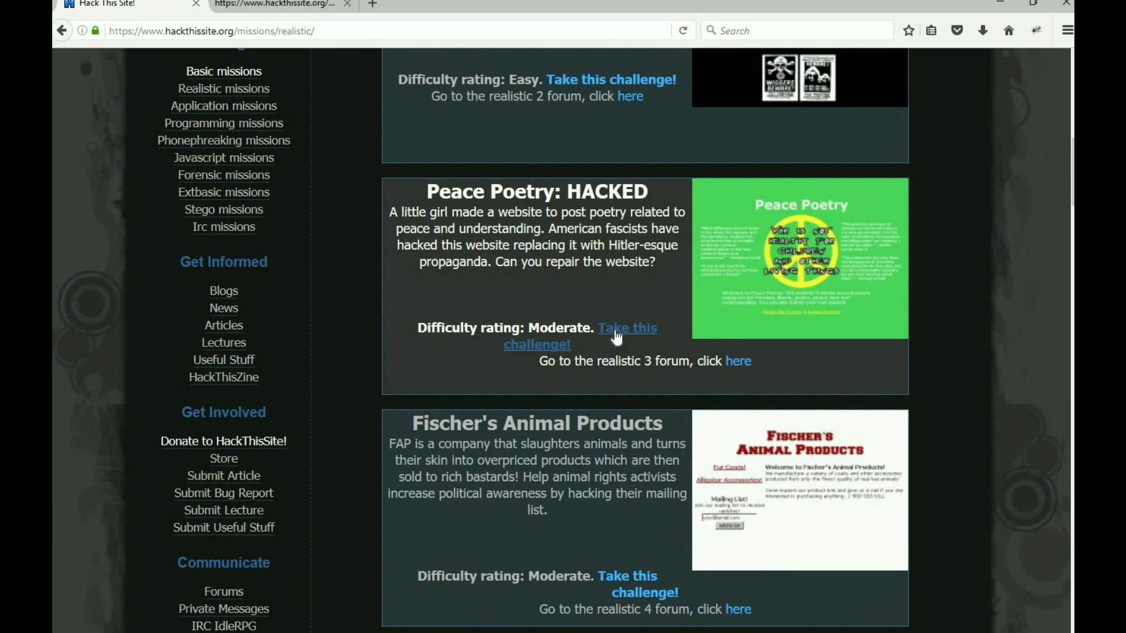
Start the Peace Poetry challenge and highlight its bonus points sentence and PeacePoetry sender name
left_click(617, 333)
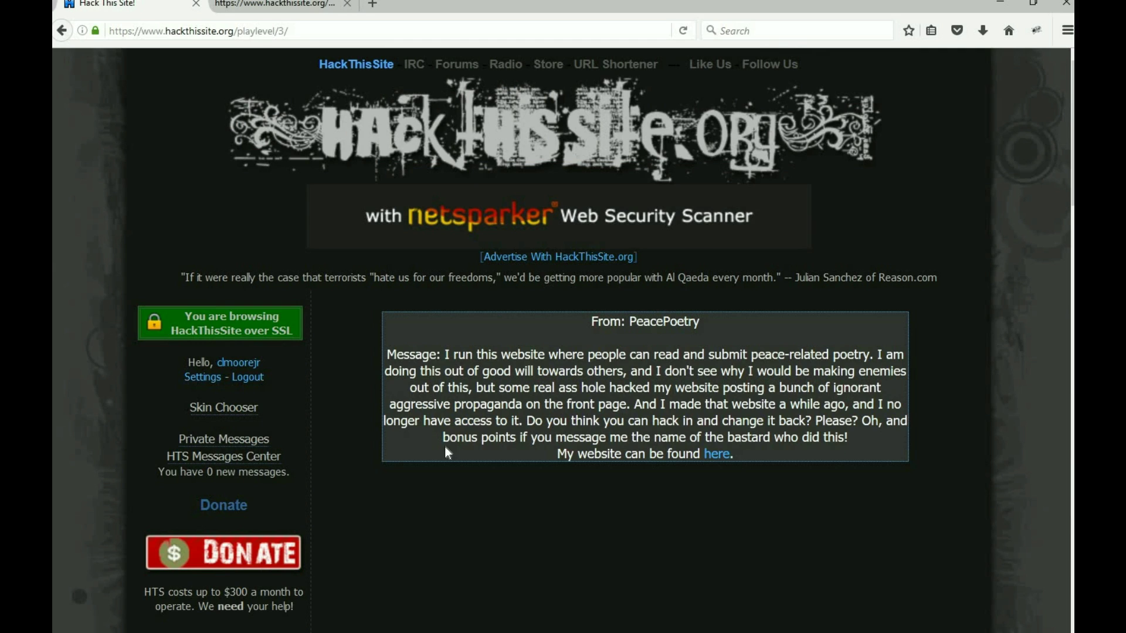
left_click_drag(443, 437, 849, 441)
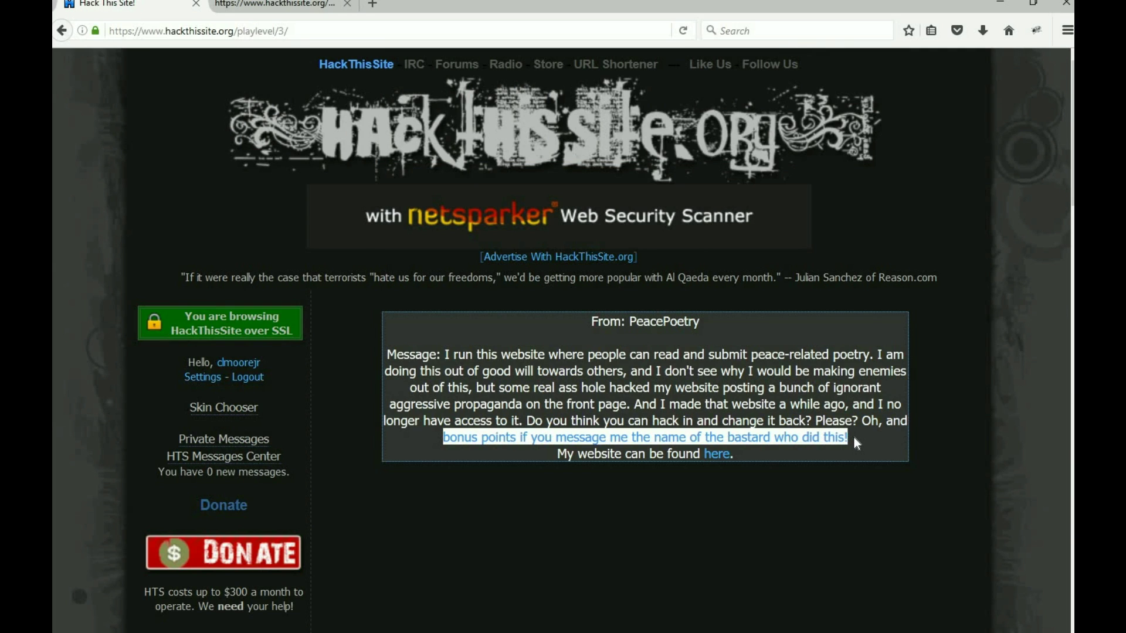
left_click_drag(636, 321, 704, 322)
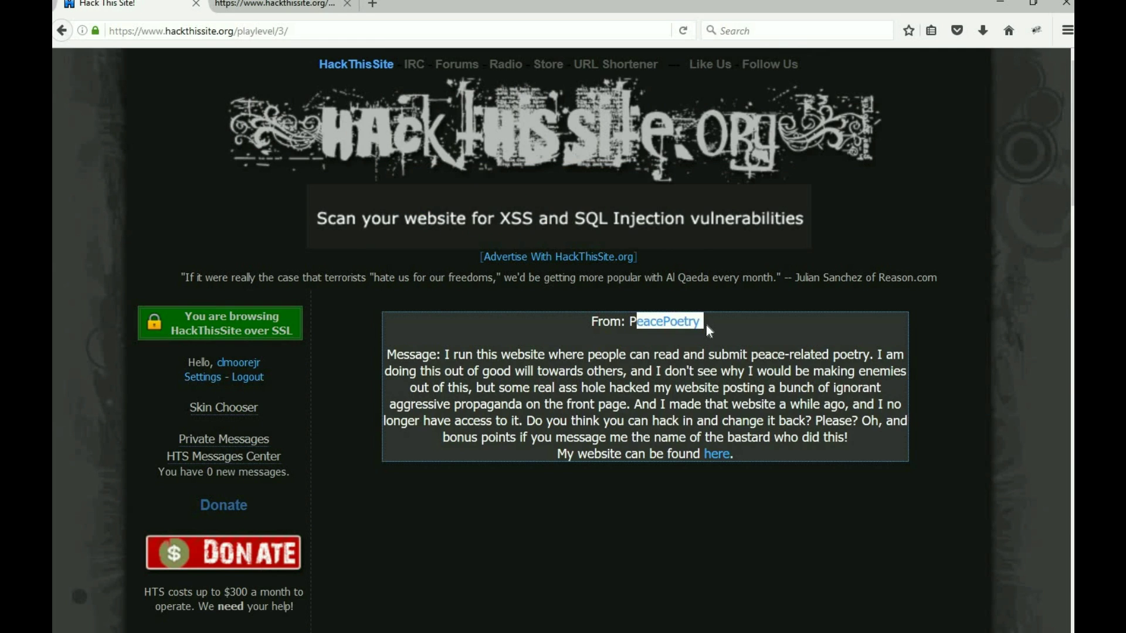
left_click(649, 320)
left_click_drag(628, 321, 717, 326)
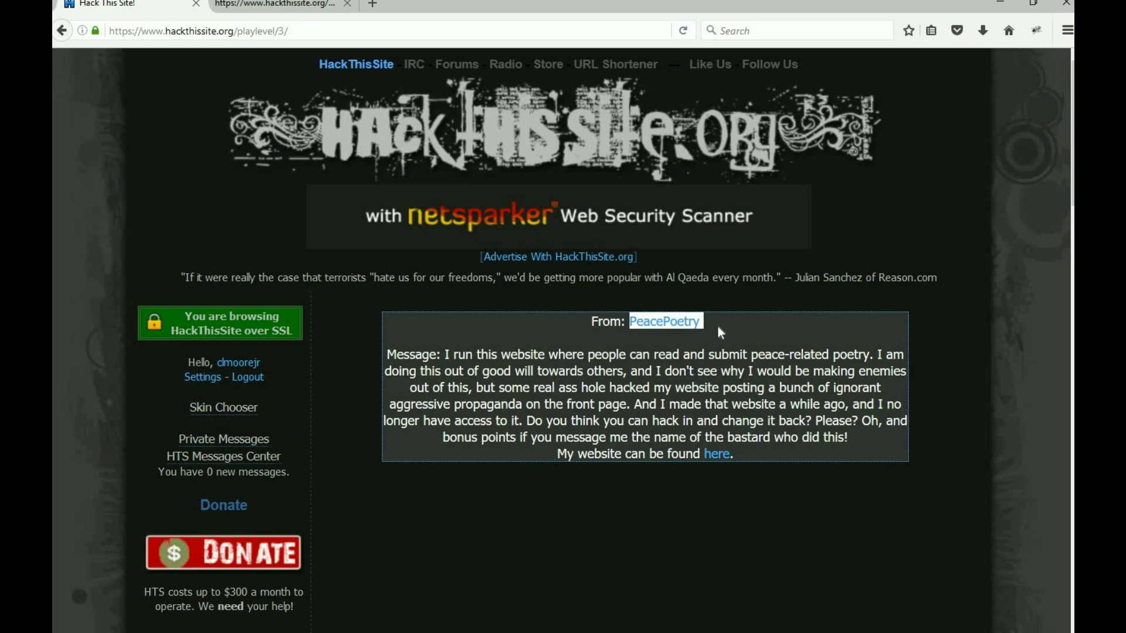
left_click(718, 328)
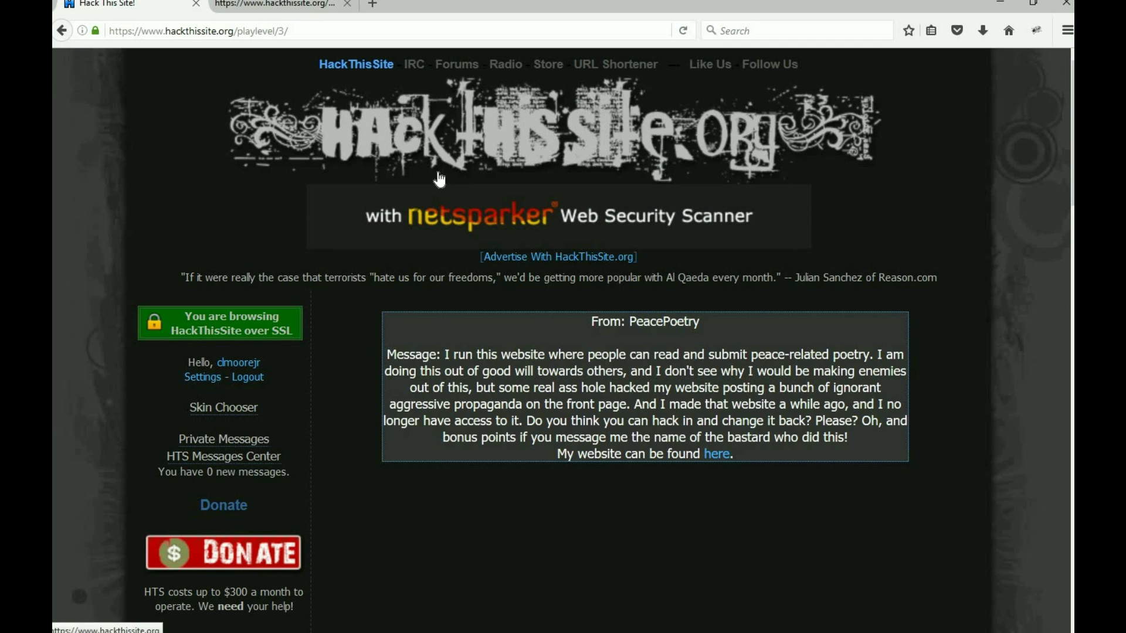
Go back to missions/realistic/ to see Peace Poetry marked HACKED at Moderate difficulty
left_click(68, 29)
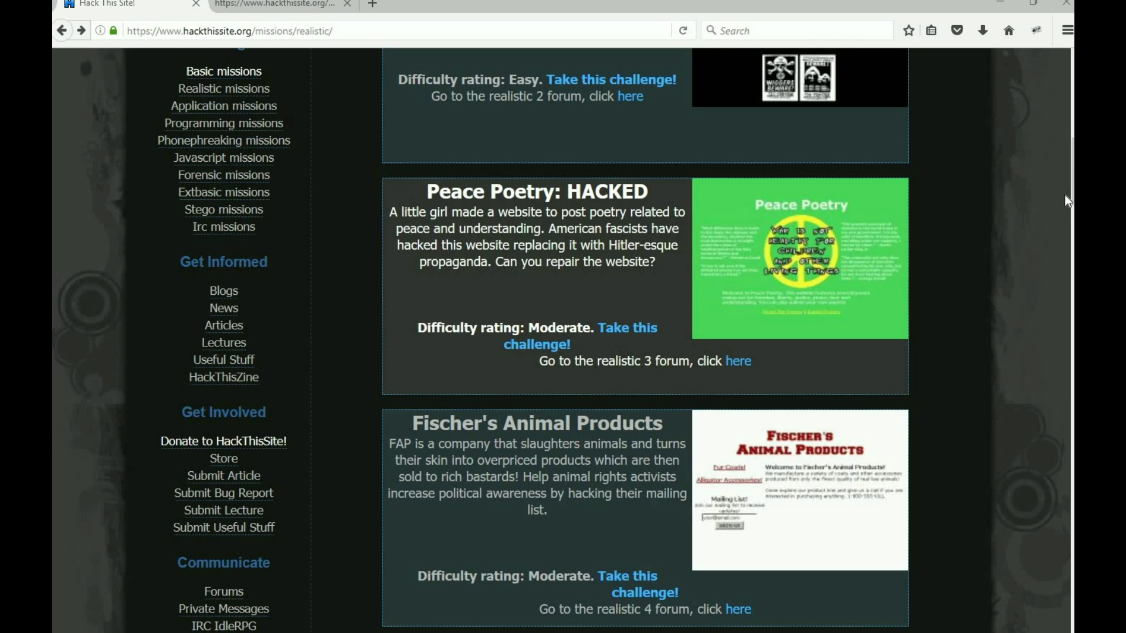
Scroll the missions list and restore the browser window down from full screen
scroll(1071, 199, "down", 5)
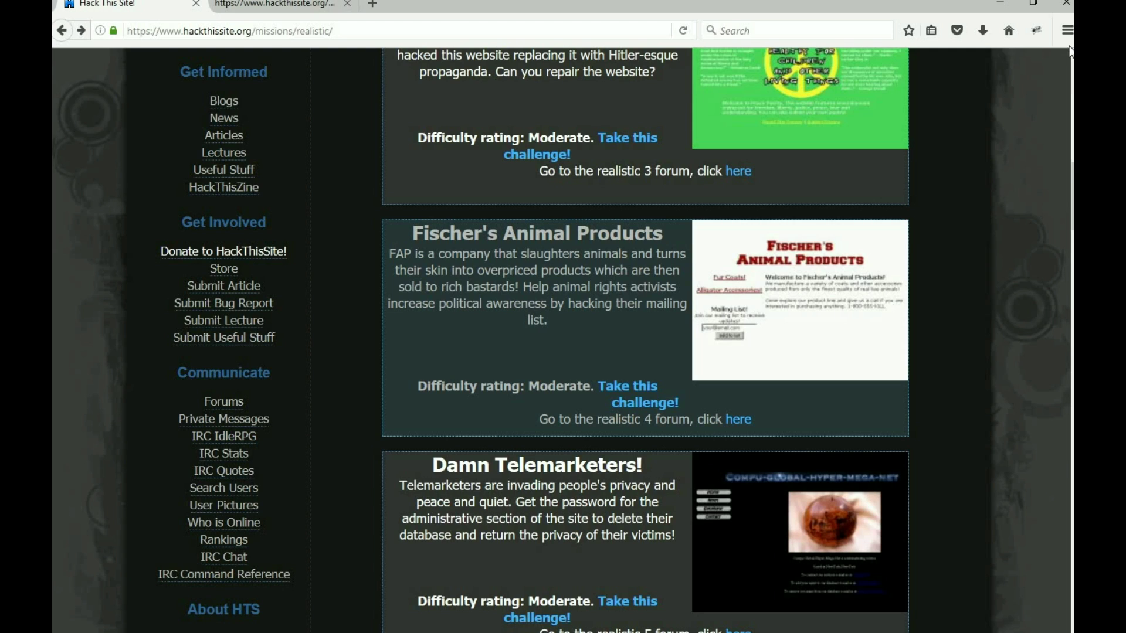
left_click(1034, 6)
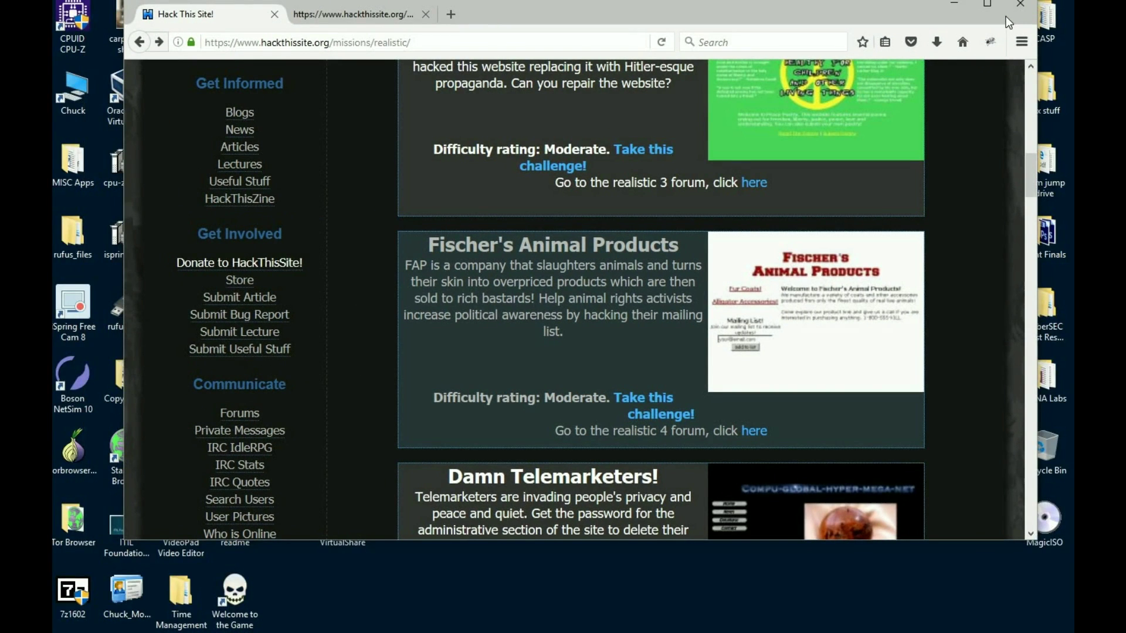